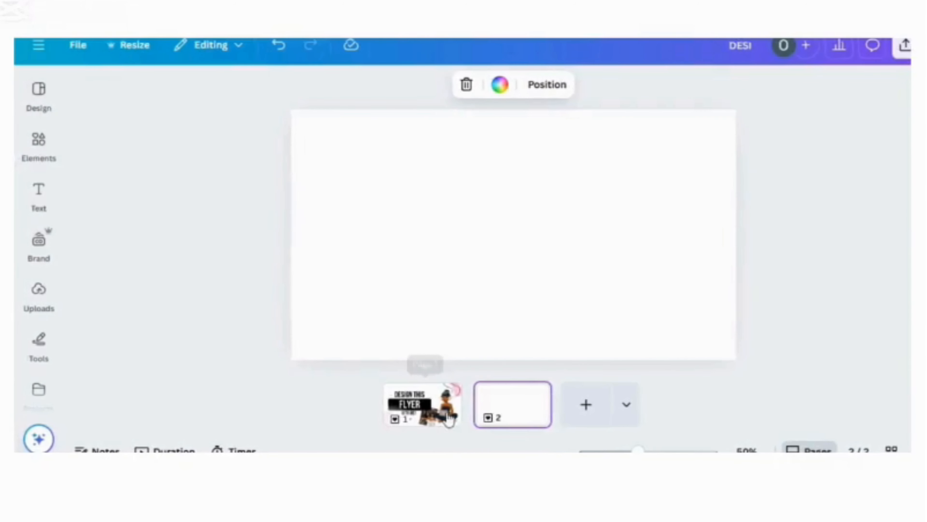
Step: Copy the illustration of the woman with the laptop from page 1 onto the blank page 2
{"action": "left_click", "coordinate": [451, 424]}
{"action": "left_click", "coordinate": [637, 258]}
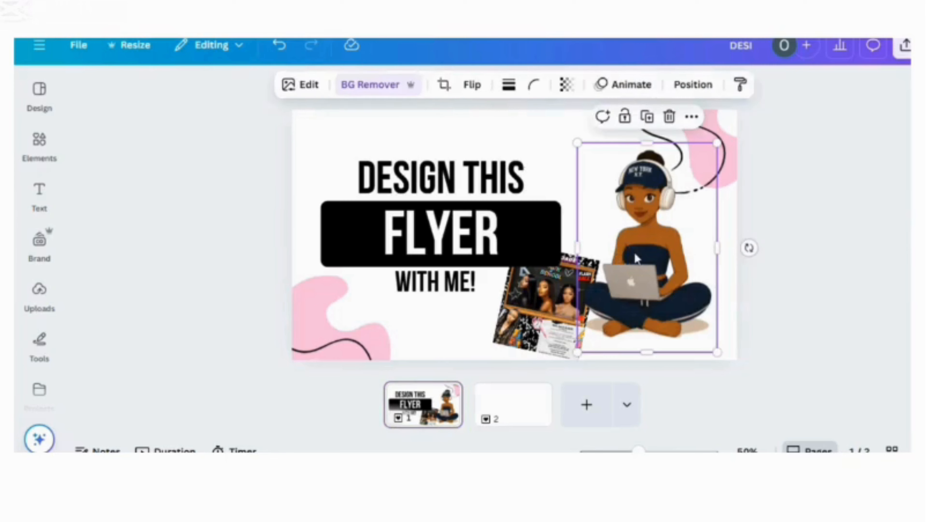
{"action": "left_click", "coordinate": [647, 117]}
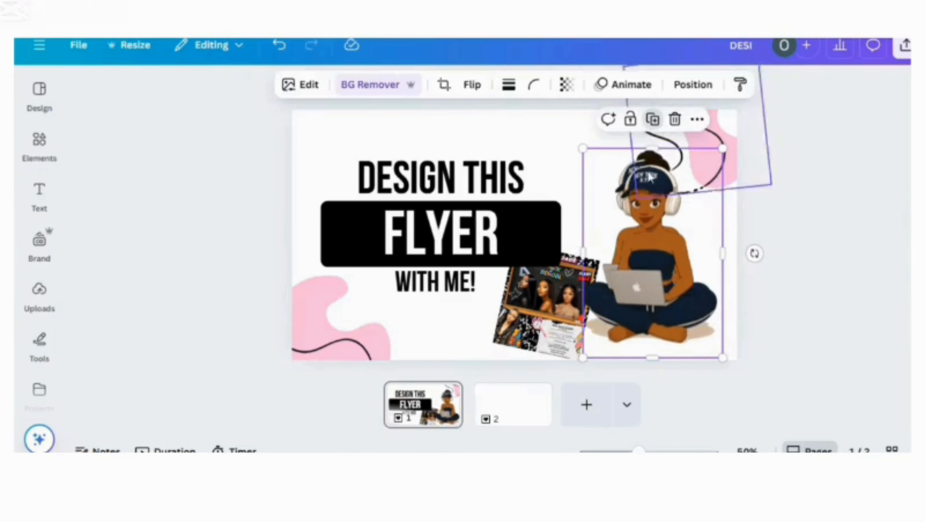
{"action": "left_click_drag", "start_coordinate": [572, 331], "coordinate": [528, 420]}
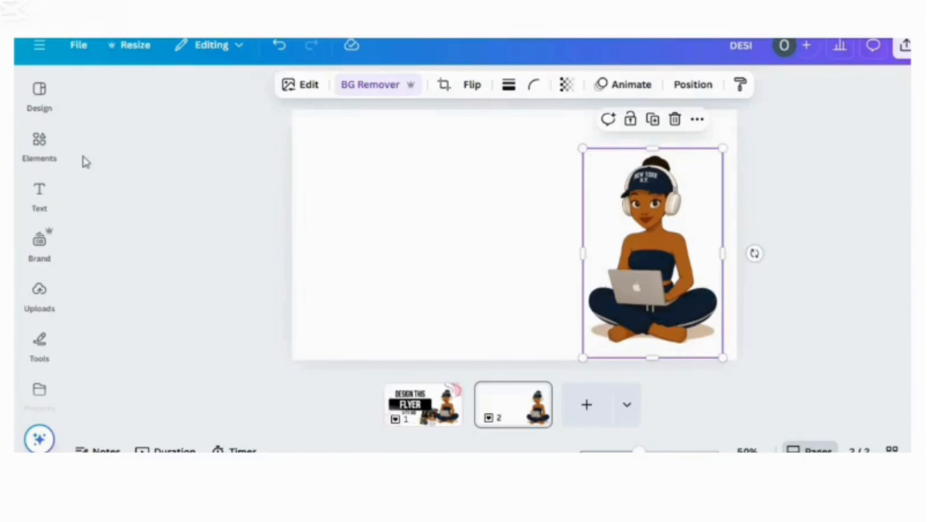
Step: Insert the uploaded pink torn-paper image and crop away its upper part down to the lower torn edge
{"action": "left_click", "coordinate": [40, 289]}
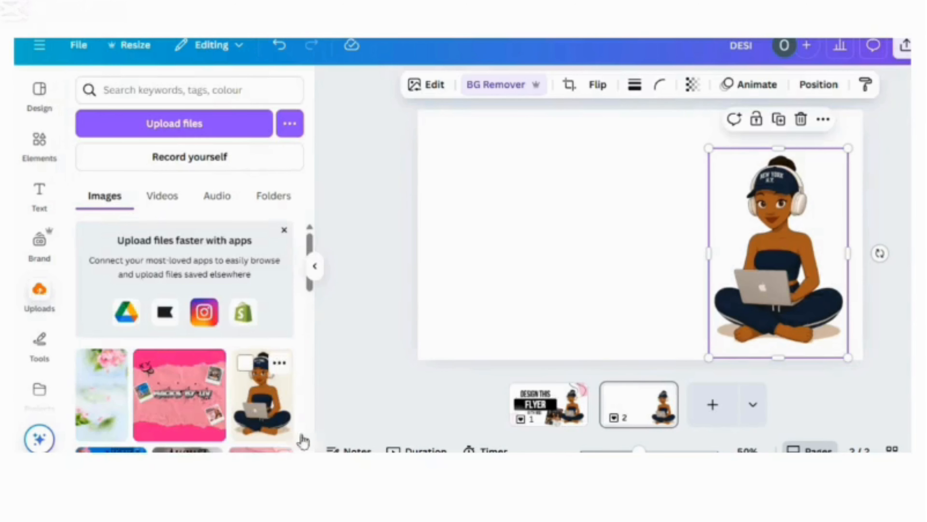
{"action": "scroll", "coordinate": [221, 381], "scroll_direction": "down", "scroll_amount": 5}
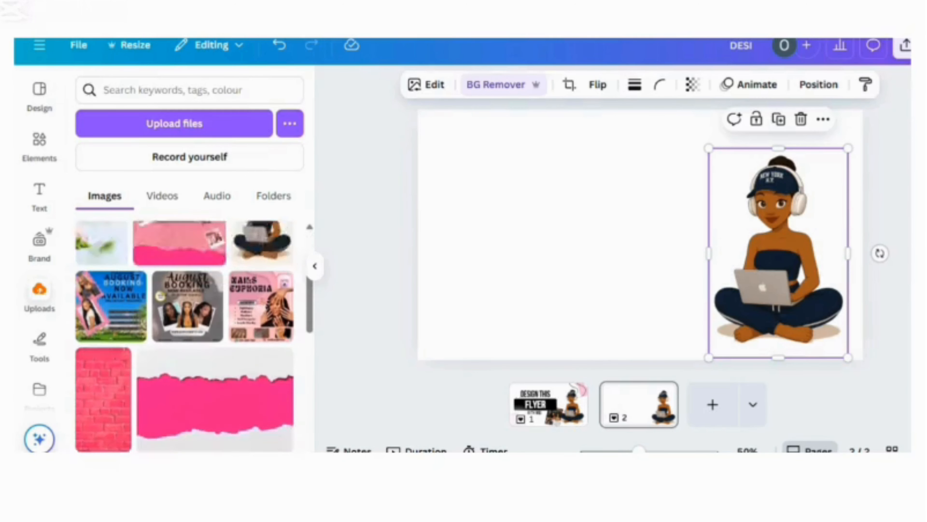
{"action": "left_click", "coordinate": [209, 376]}
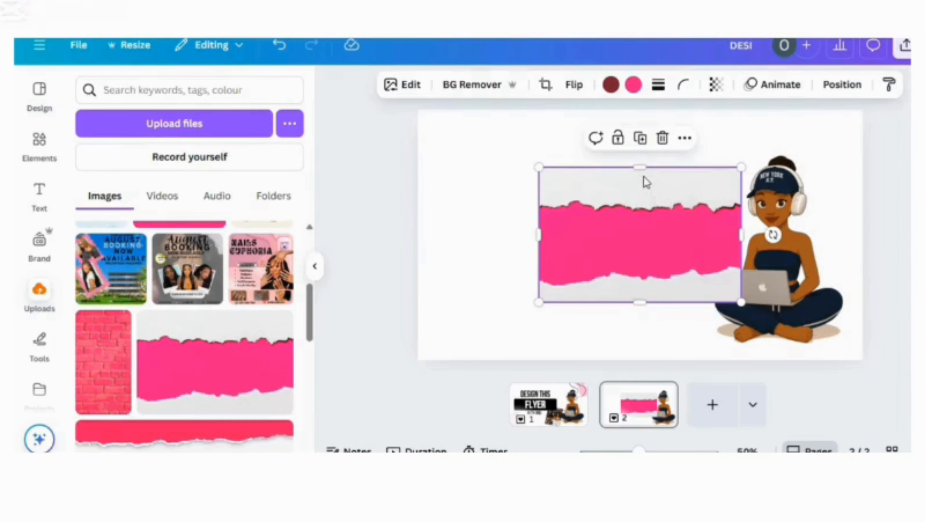
{"action": "left_click_drag", "start_coordinate": [644, 170], "coordinate": [654, 258]}
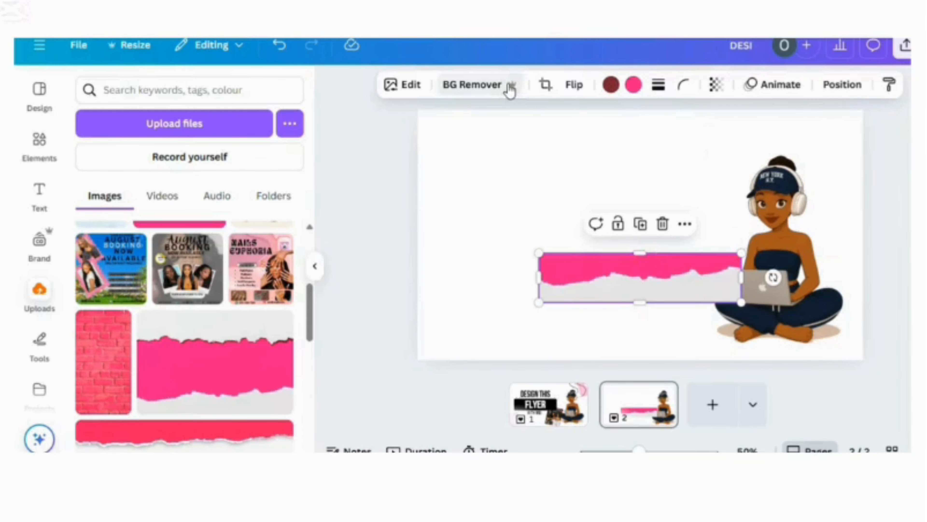
Step: Remove the torn-paper strip's background and stretch the strip across the full width of the page's top edge
{"action": "left_click", "coordinate": [509, 86]}
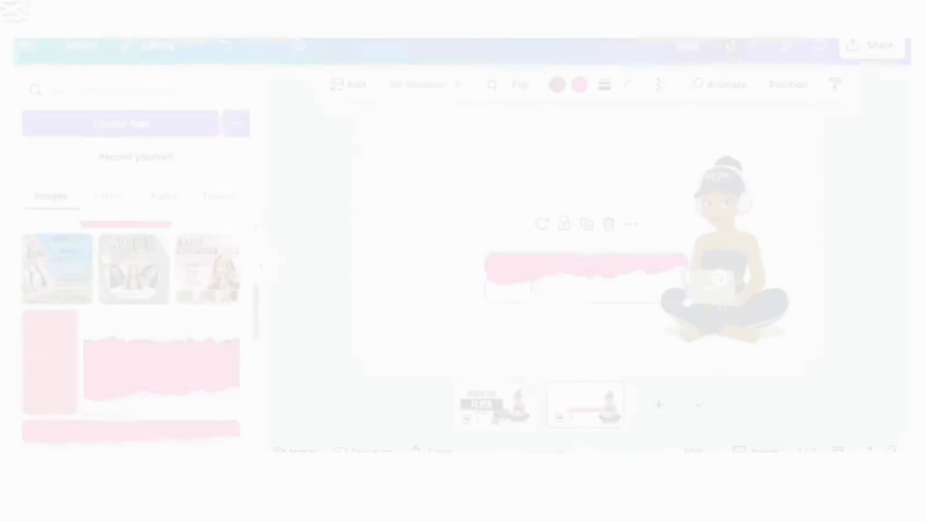
{"action": "left_click_drag", "start_coordinate": [545, 284], "coordinate": [432, 140]}
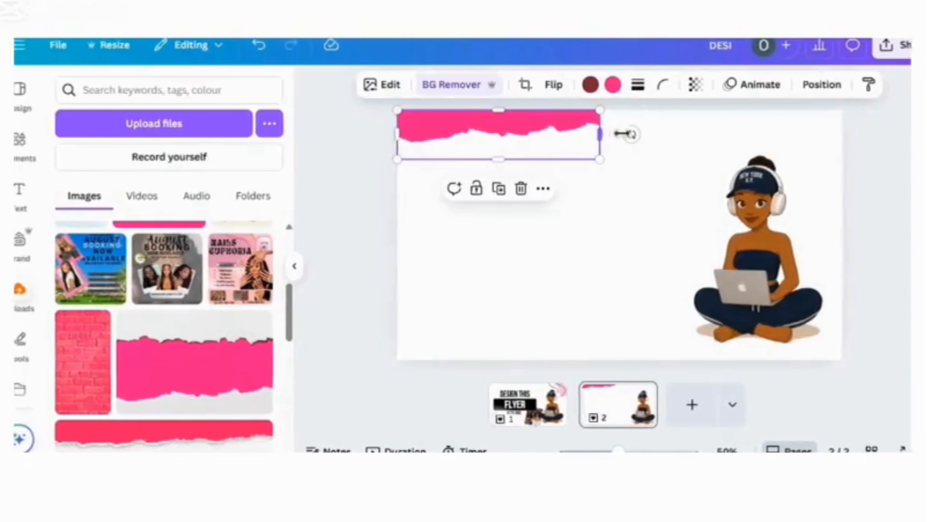
{"action": "left_click_drag", "start_coordinate": [621, 133], "coordinate": [738, 145]}
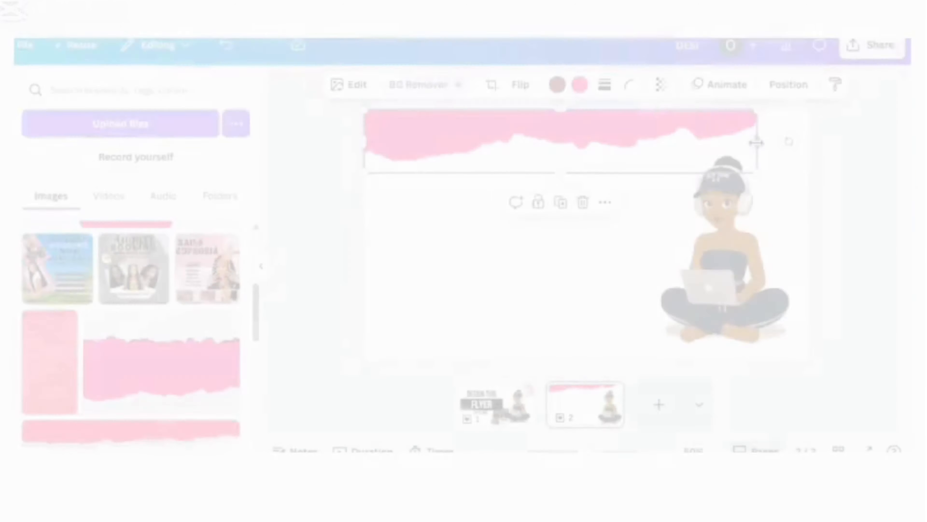
{"action": "left_click_drag", "start_coordinate": [756, 143], "coordinate": [843, 143]}
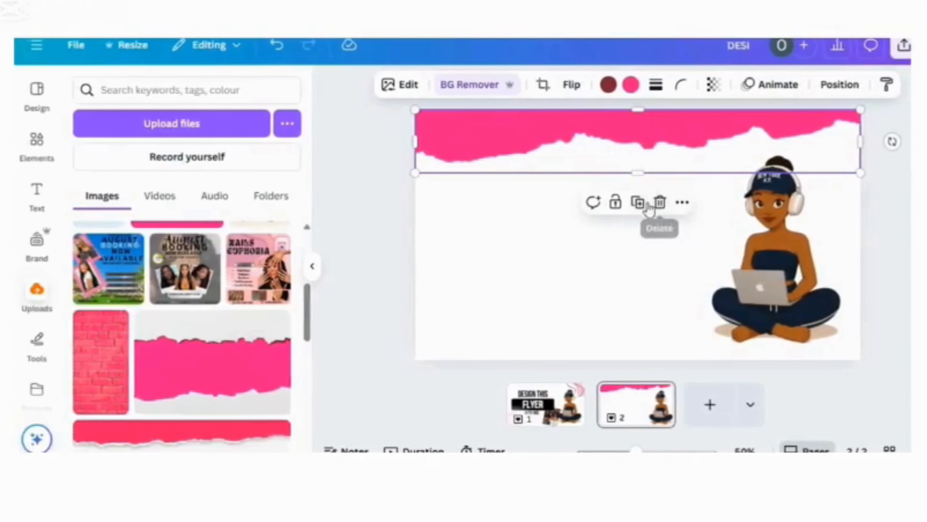
Step: Place a vertically flipped duplicate of the pink torn-paper strip along the page's bottom edge
{"action": "left_click", "coordinate": [638, 203]}
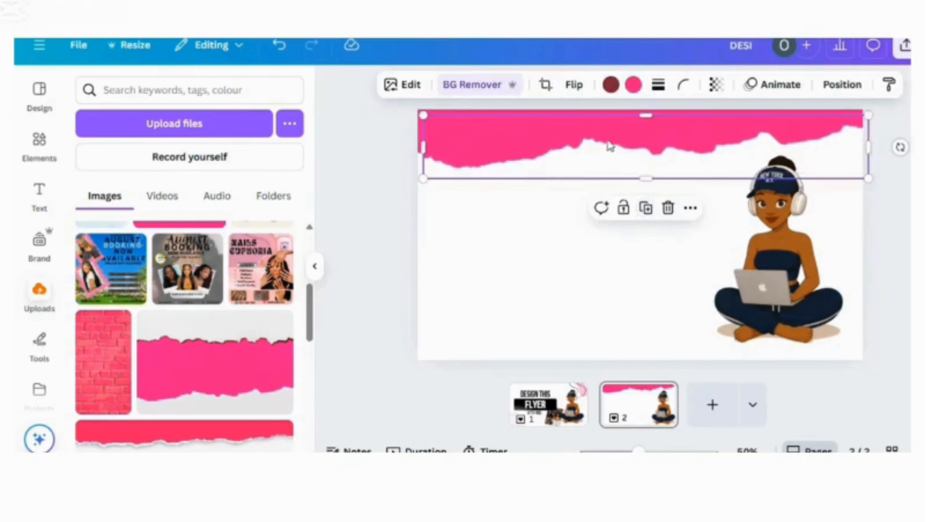
{"action": "left_click_drag", "start_coordinate": [611, 146], "coordinate": [598, 325]}
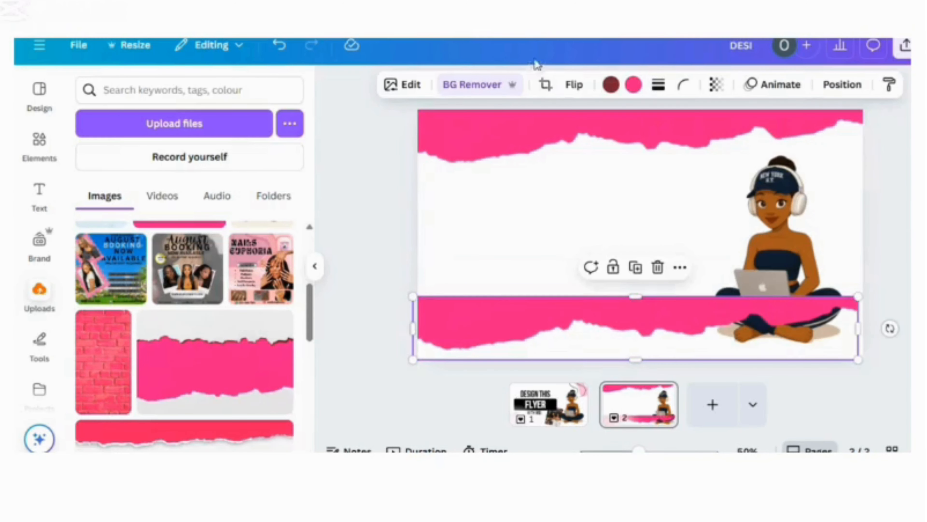
{"action": "left_click", "coordinate": [570, 87]}
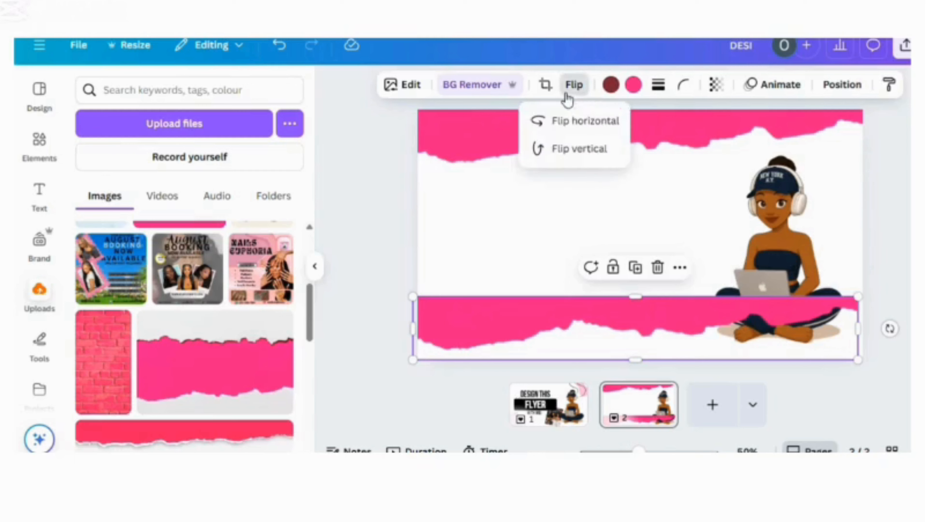
{"action": "left_click", "coordinate": [578, 150]}
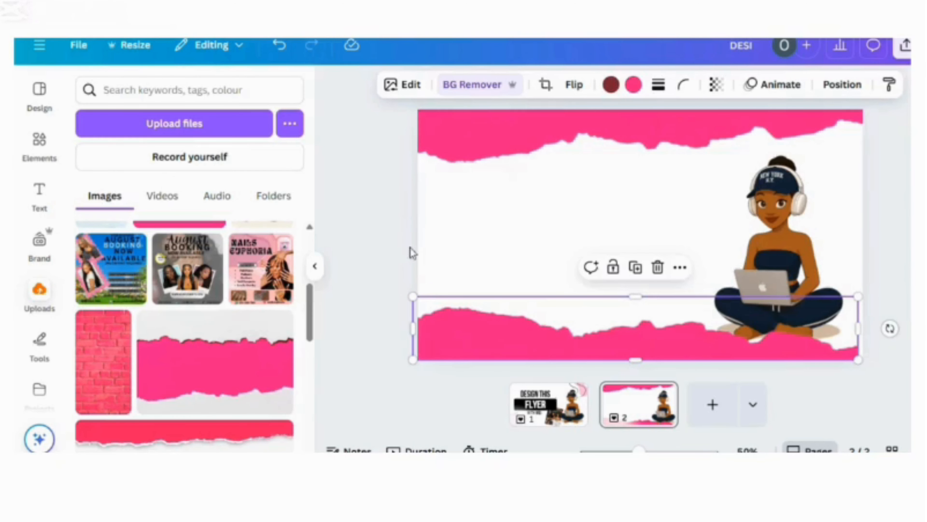
{"action": "left_click_drag", "start_coordinate": [438, 316], "coordinate": [443, 317]}
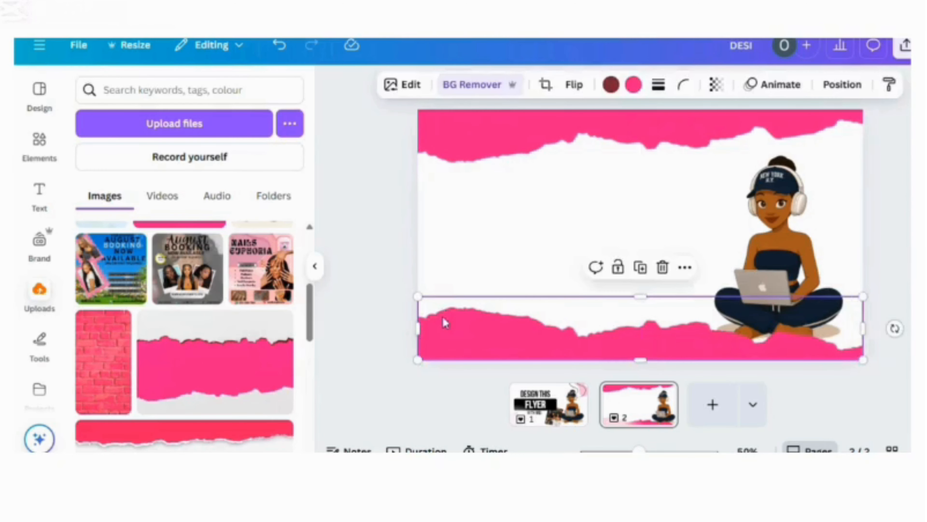
Step: Shift the woman illustration slightly further right so it reaches the page's right edge
{"action": "left_click", "coordinate": [365, 269]}
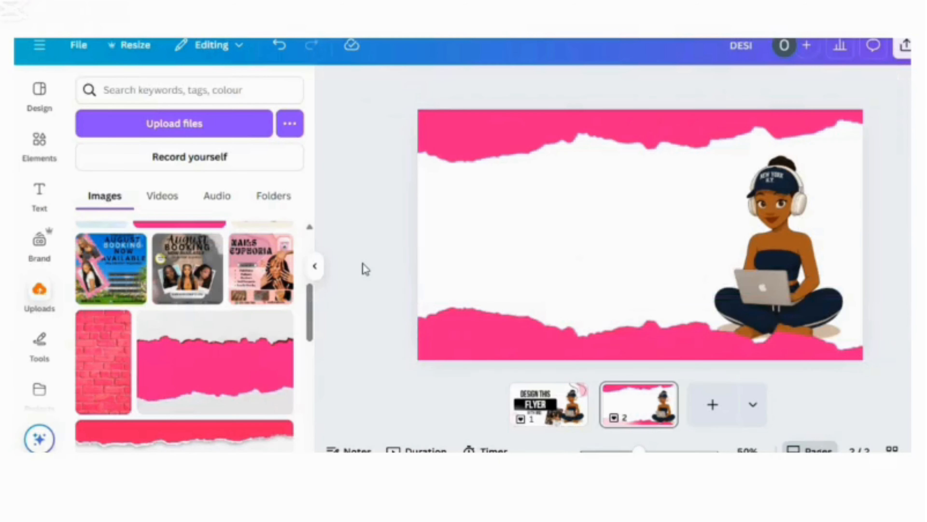
{"action": "left_click", "coordinate": [757, 214]}
{"action": "left_click_drag", "start_coordinate": [758, 213], "coordinate": [784, 208]}
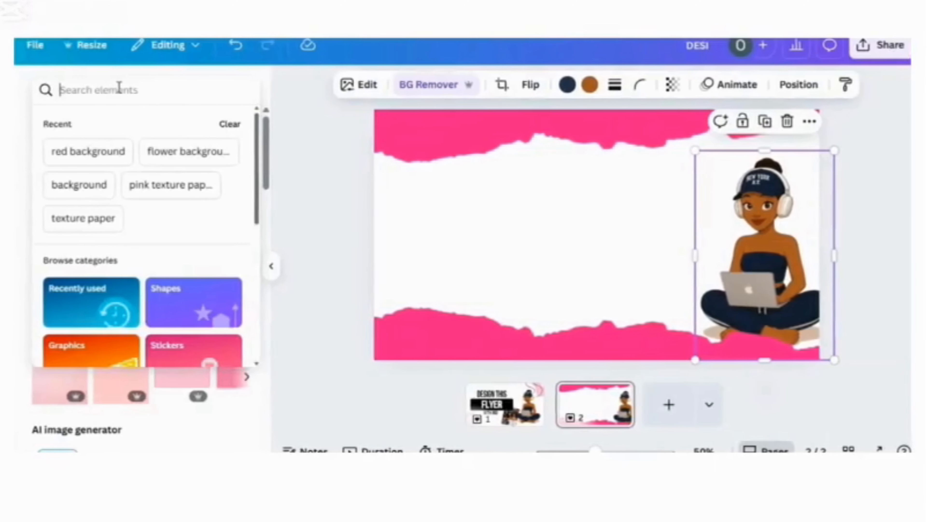
Step: Search the elements for a TV frame and insert the desktop monitor frame on page 2
{"action": "type", "text": "tv frmae"}
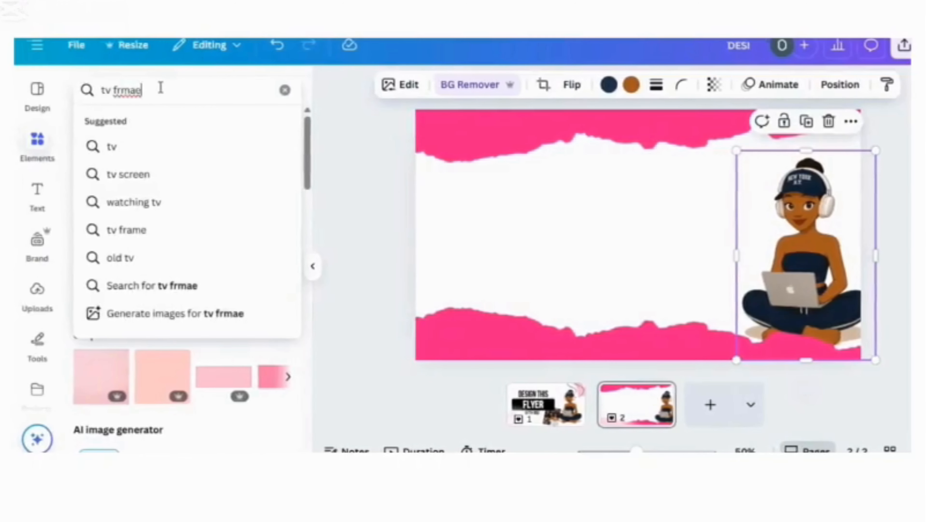
{"action": "key", "text": "Return"}
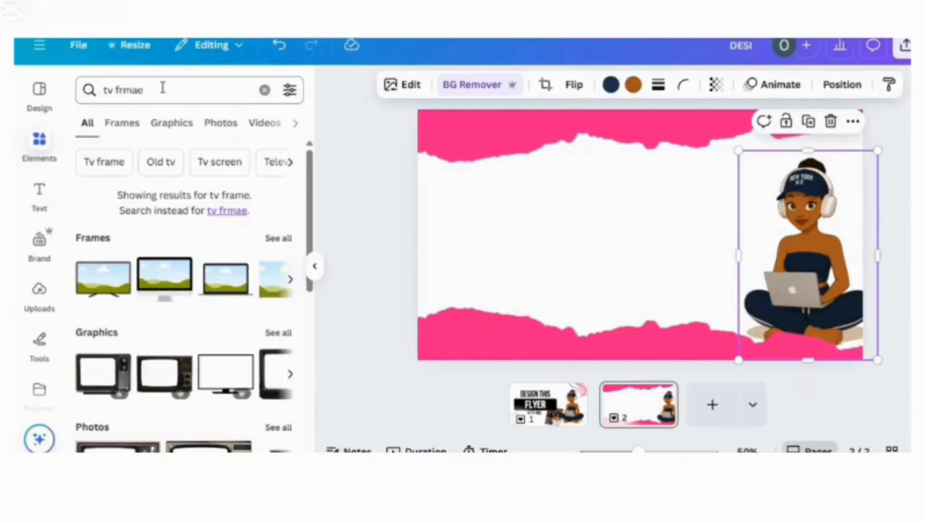
{"action": "left_click", "coordinate": [150, 288]}
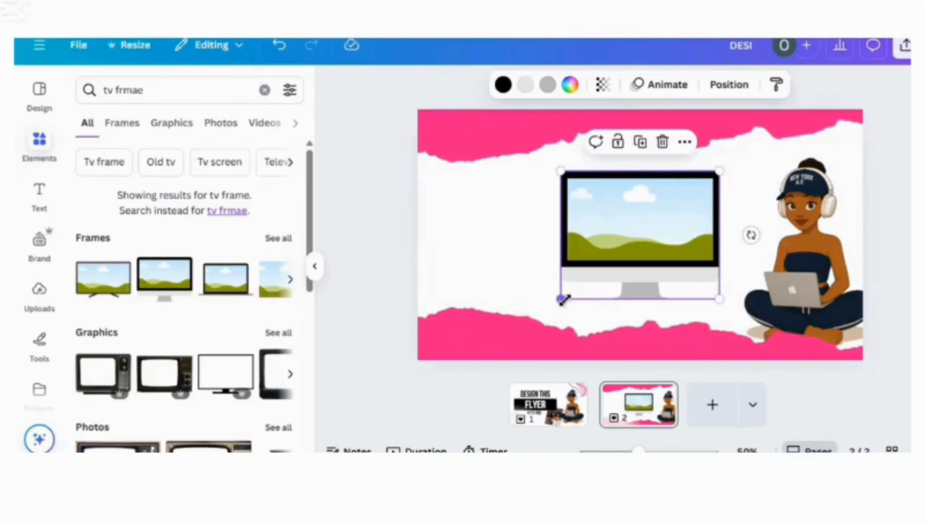
Step: Enlarge the monitor frame slightly and lower it so its stand rests on the bottom torn-paper strip, beside the woman
{"action": "left_click_drag", "start_coordinate": [562, 299], "coordinate": [547, 310]}
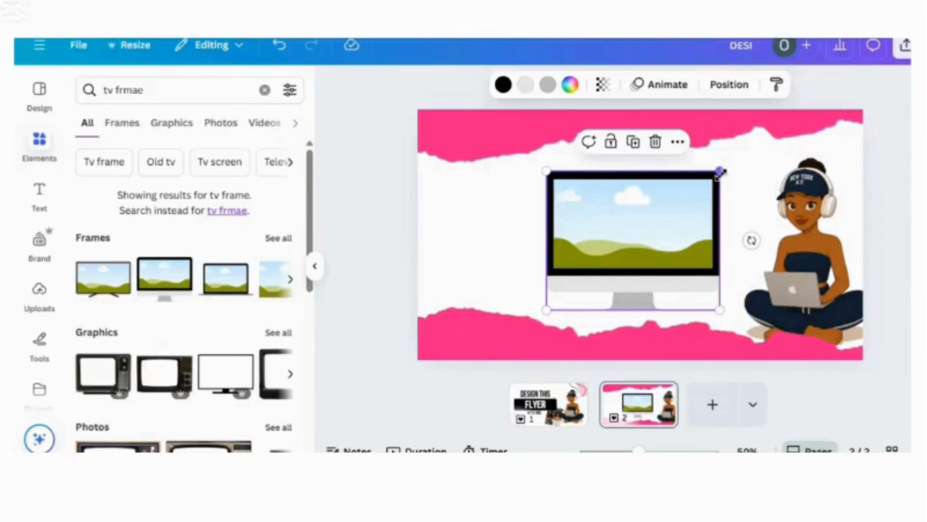
{"action": "left_click_drag", "start_coordinate": [721, 172], "coordinate": [729, 165]}
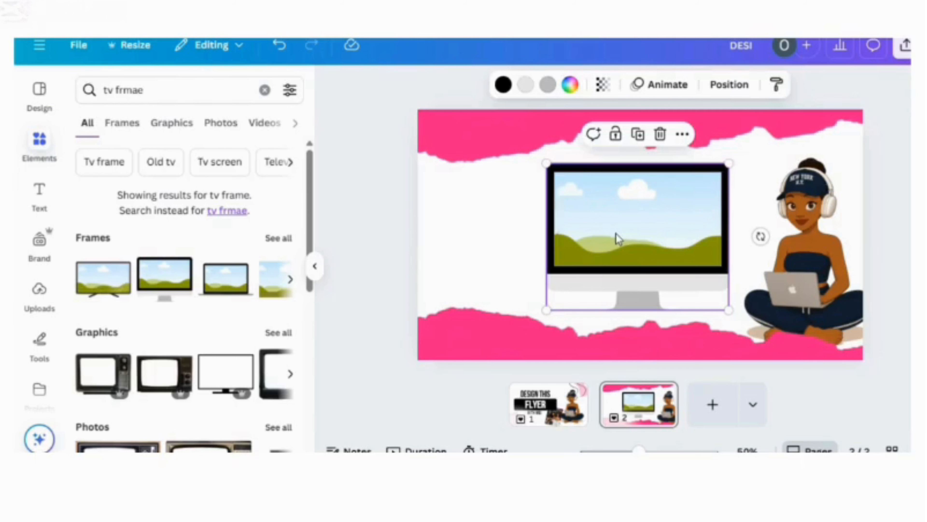
{"action": "left_click_drag", "start_coordinate": [616, 238], "coordinate": [617, 250]}
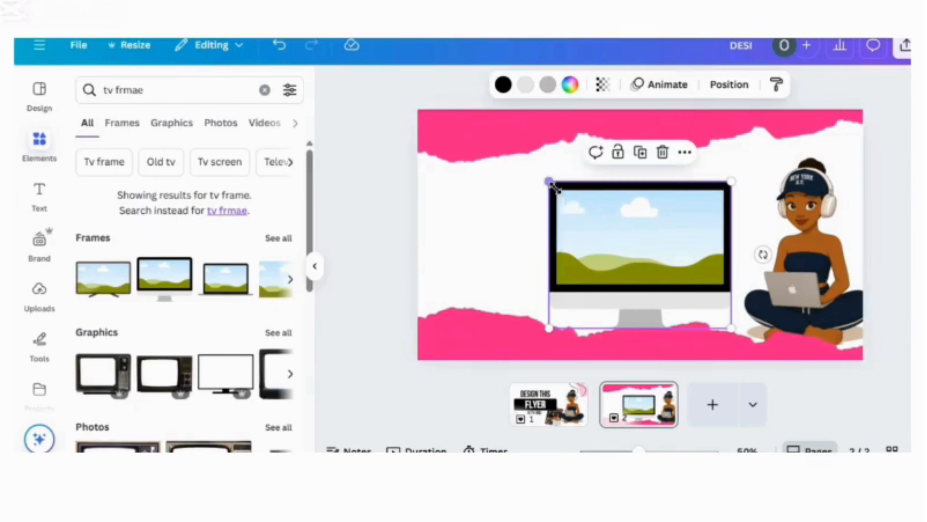
{"action": "left_click_drag", "start_coordinate": [551, 183], "coordinate": [558, 189]}
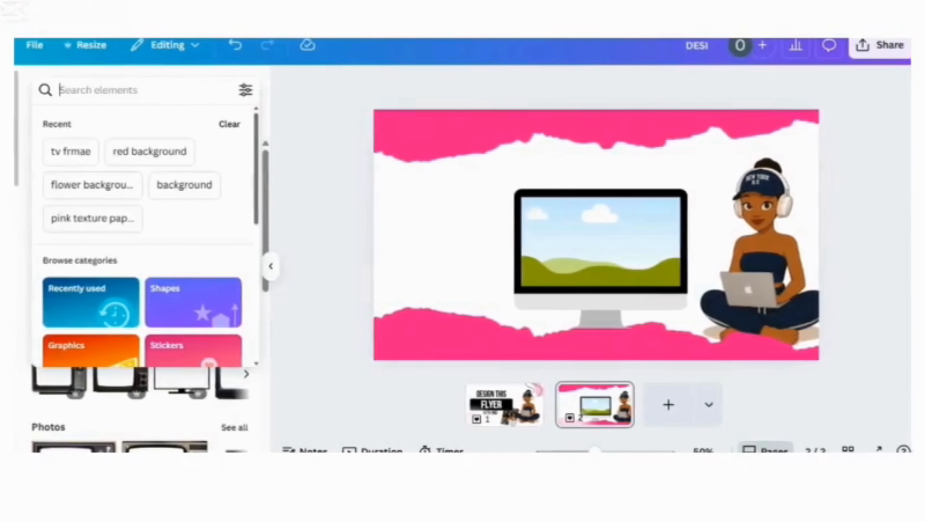
Step: Add a heading reading "HOW TO" and place it in the white area left of the monitor
{"action": "left_click", "coordinate": [69, 152]}
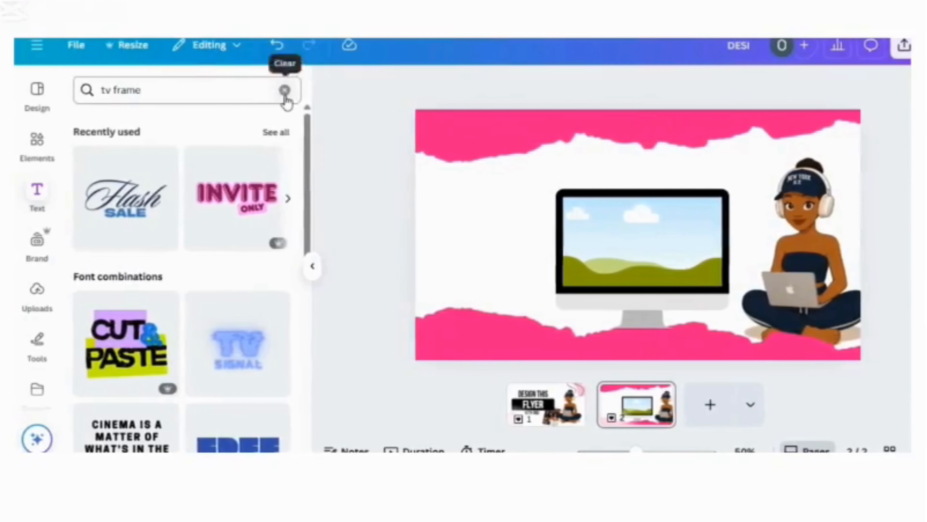
{"action": "left_click", "coordinate": [273, 90]}
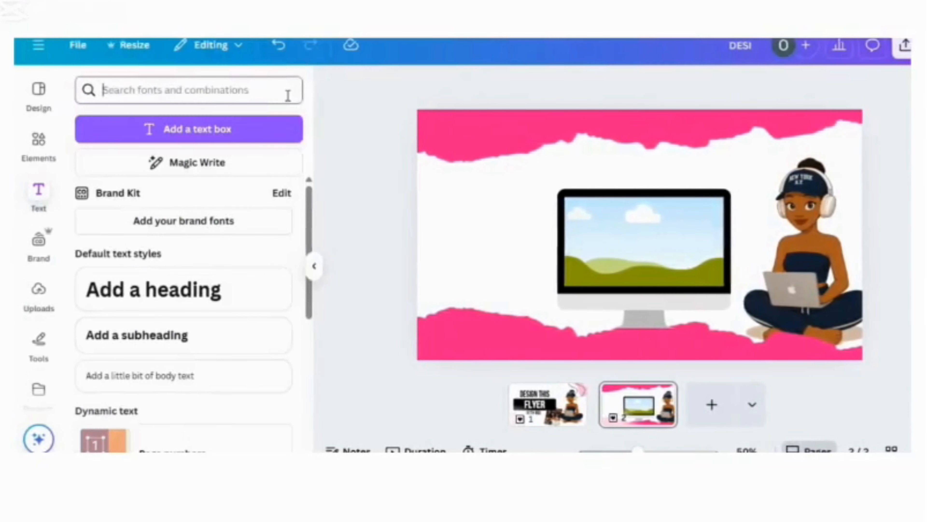
{"action": "left_click", "coordinate": [266, 290]}
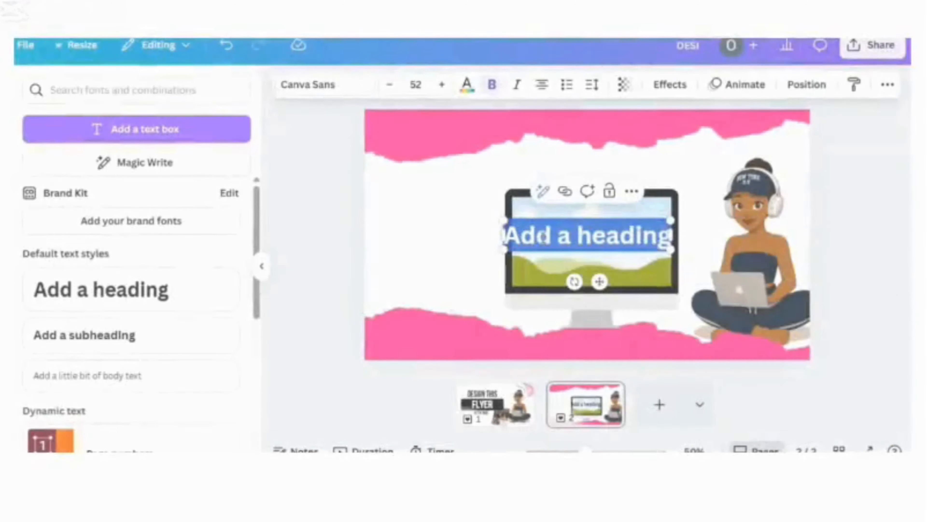
{"action": "type", "text": "H"}
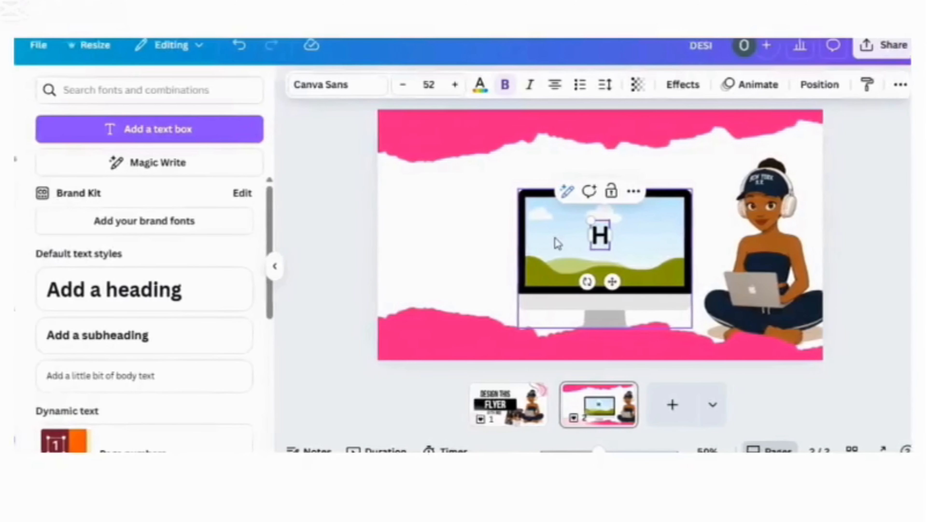
{"action": "type", "text": "OW TO"}
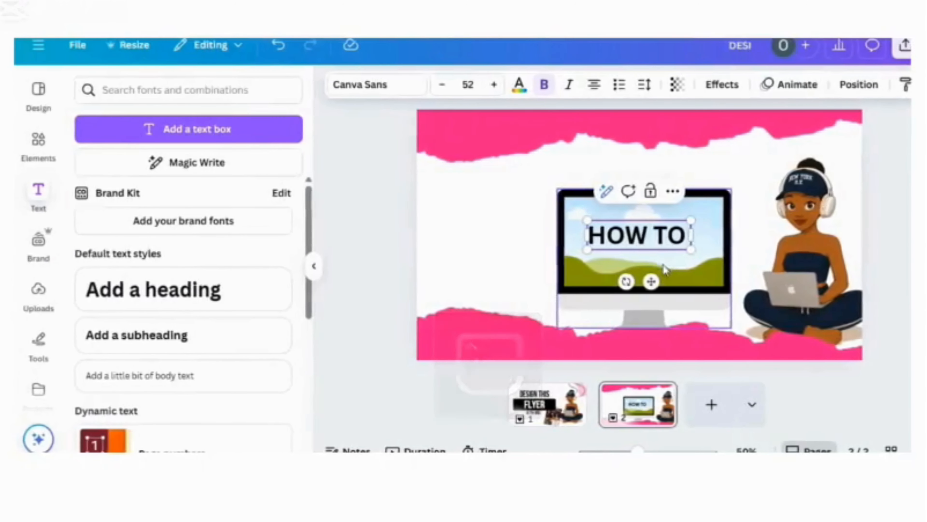
{"action": "left_click_drag", "start_coordinate": [651, 281], "coordinate": [501, 251]}
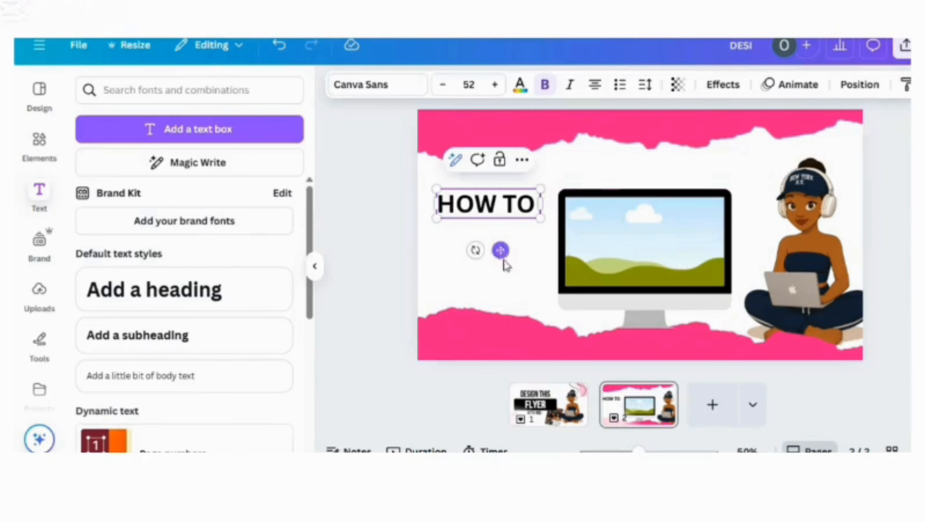
Step: Copy the black rounded rectangle from page 1 to page 2, shrink it and place it beneath the "HOW TO" heading
{"action": "left_click", "coordinate": [557, 406]}
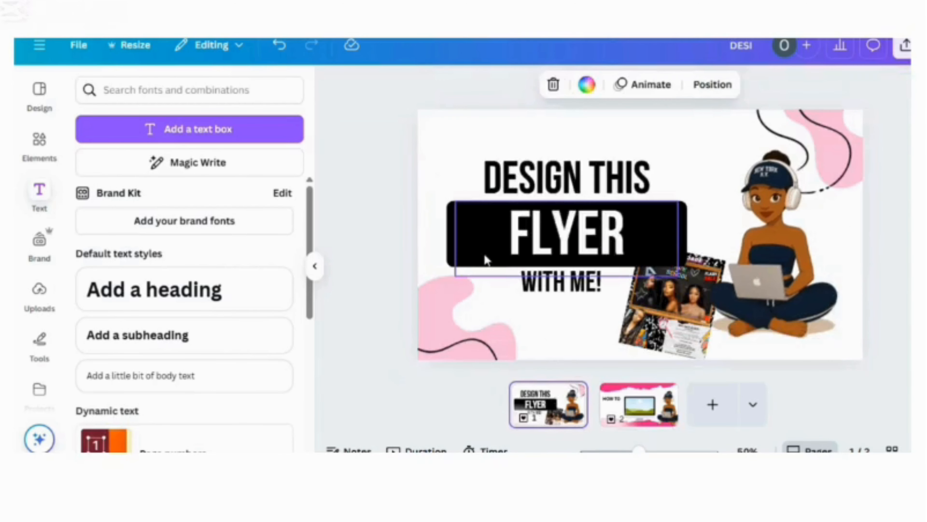
{"action": "left_click", "coordinate": [454, 233]}
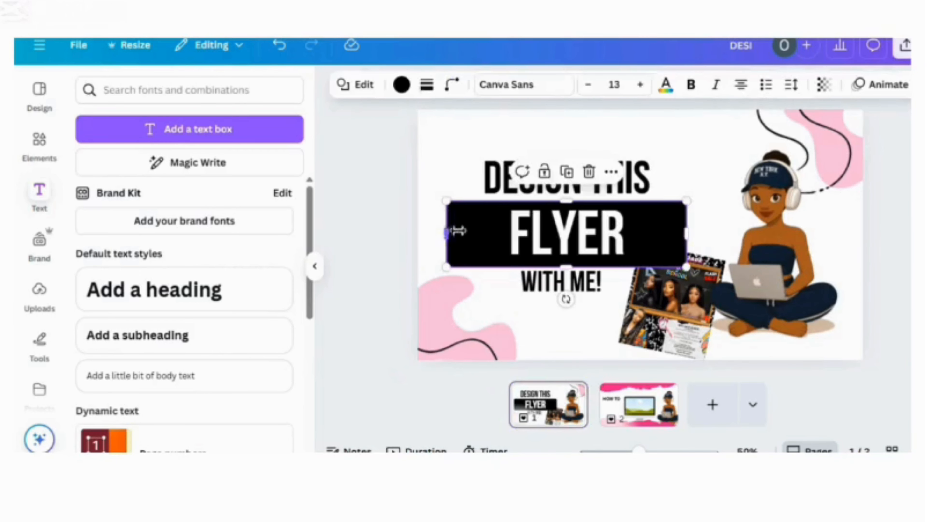
{"action": "left_click", "coordinate": [568, 172]}
{"action": "left_click_drag", "start_coordinate": [566, 228], "coordinate": [640, 411]}
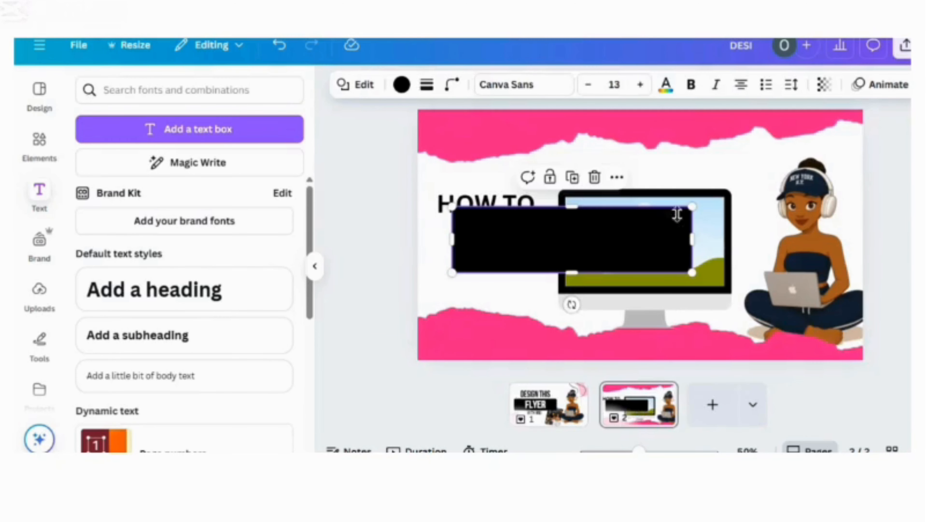
{"action": "left_click_drag", "start_coordinate": [686, 212], "coordinate": [554, 251]}
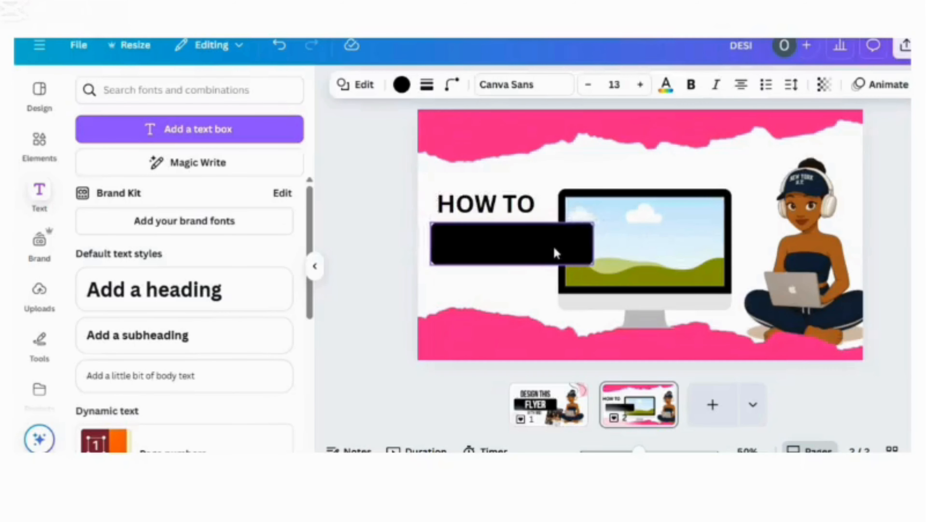
Step: Shrink the black rectangle to about the heading's width, then overlay a duplicate of the "HOW TO" heading on it in light pink
{"action": "left_click_drag", "start_coordinate": [431, 223], "coordinate": [448, 240]}
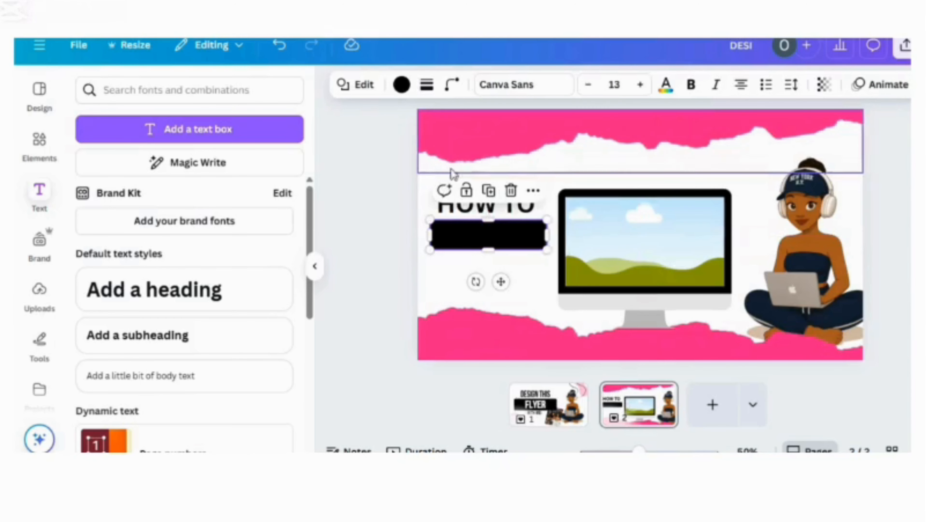
{"action": "left_click", "coordinate": [468, 211]}
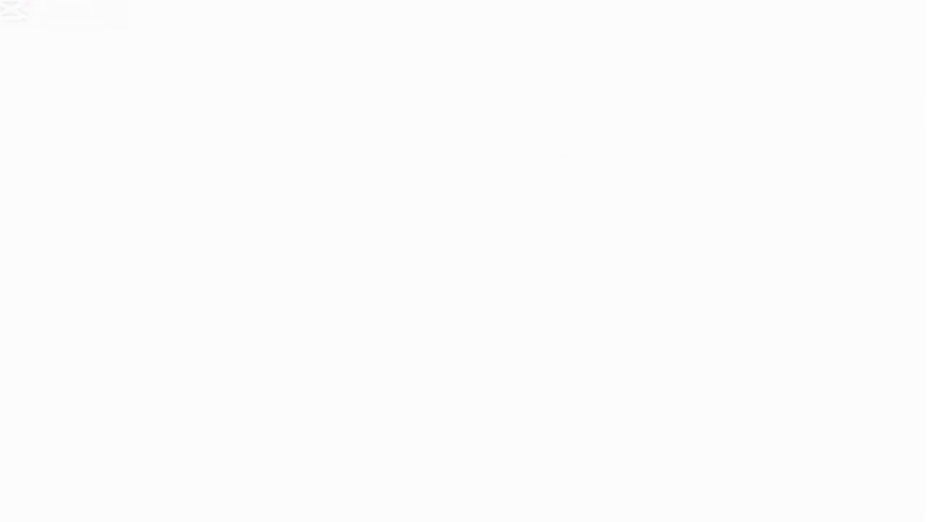
{"action": "left_click", "coordinate": [467, 87]}
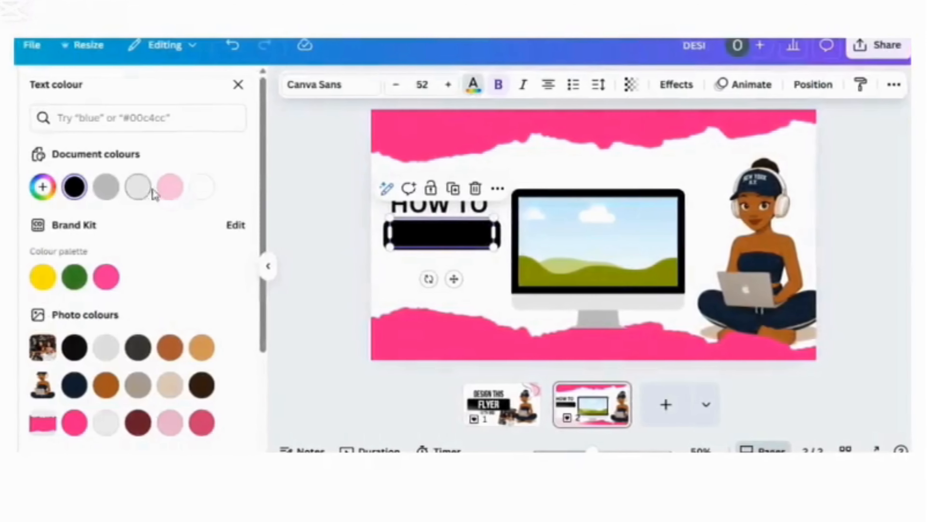
{"action": "left_click", "coordinate": [177, 192]}
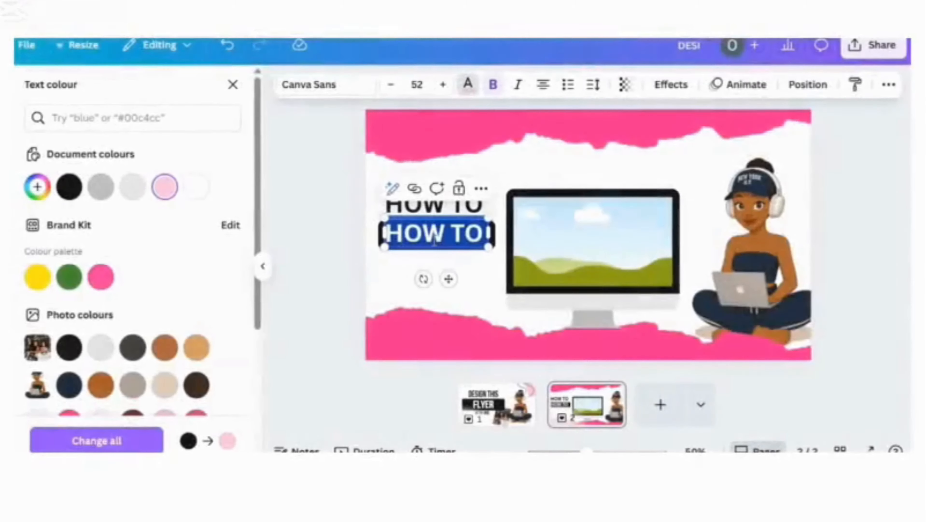
Step: Change the pink heading's text to "CREATE" and reduce it to size 48.4 so it fits inside the black rectangle
{"action": "type", "text": "CR"}
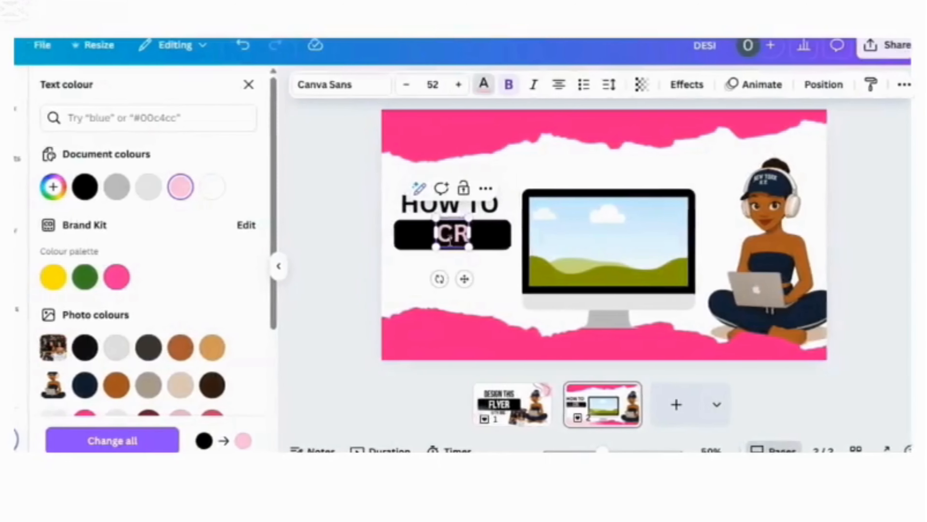
{"action": "type", "text": "EATE"}
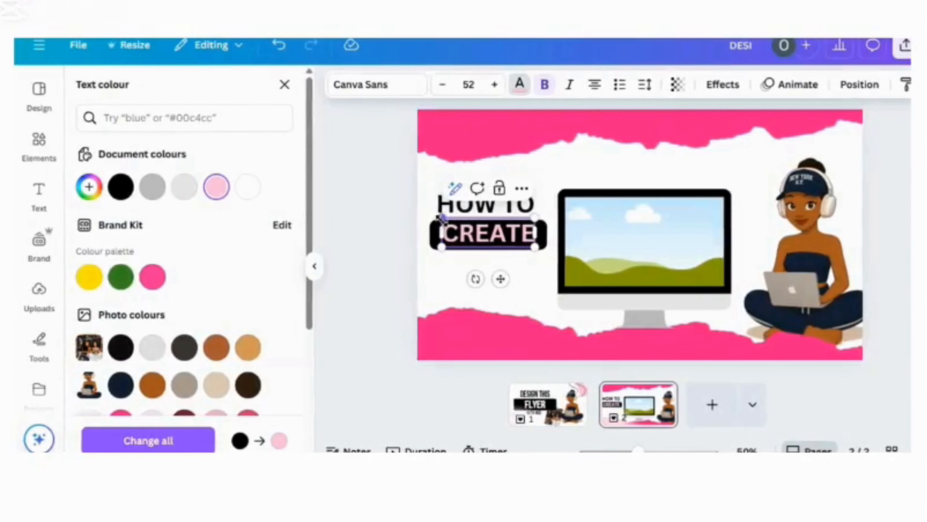
{"action": "left_click_drag", "start_coordinate": [449, 223], "coordinate": [448, 224]}
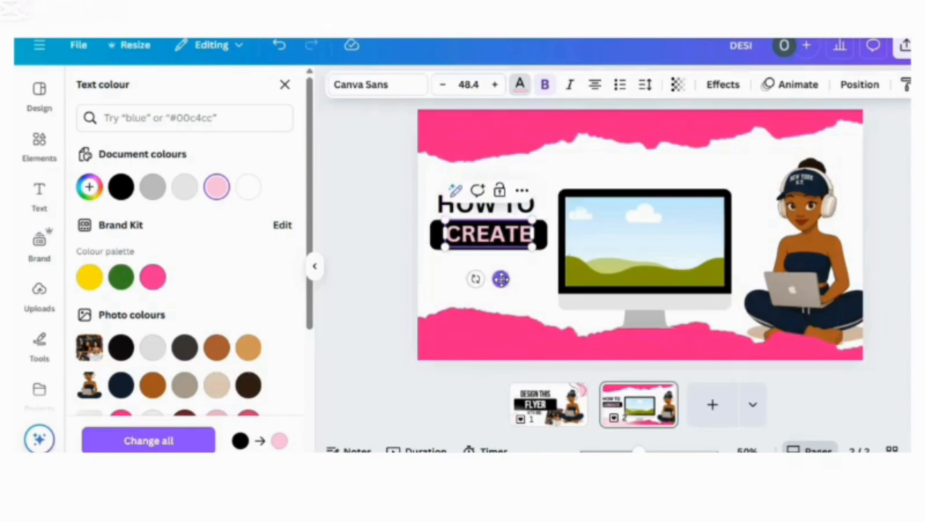
{"action": "left_click", "coordinate": [406, 269]}
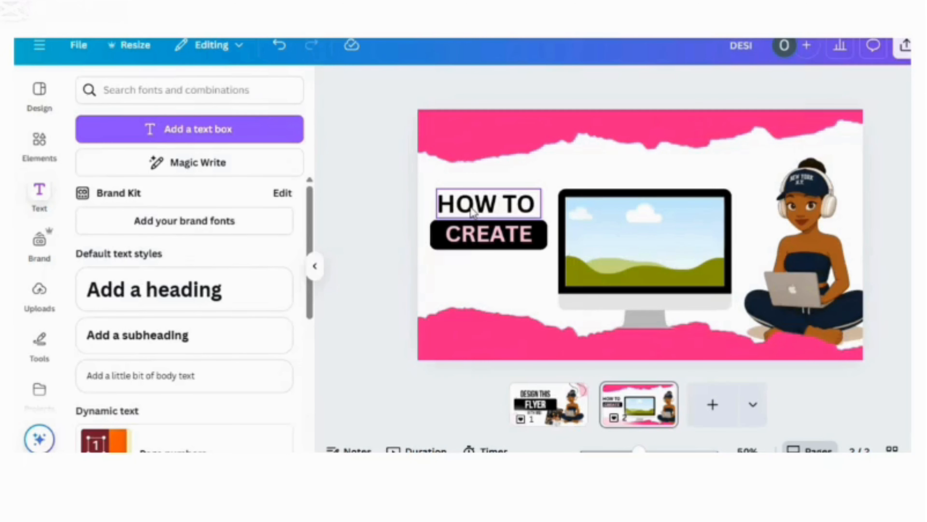
Step: Duplicate the black "HOW TO" heading, place the copy beneath the black rectangle and change its text to "A YOUTUBE"
{"action": "left_click", "coordinate": [472, 212]}
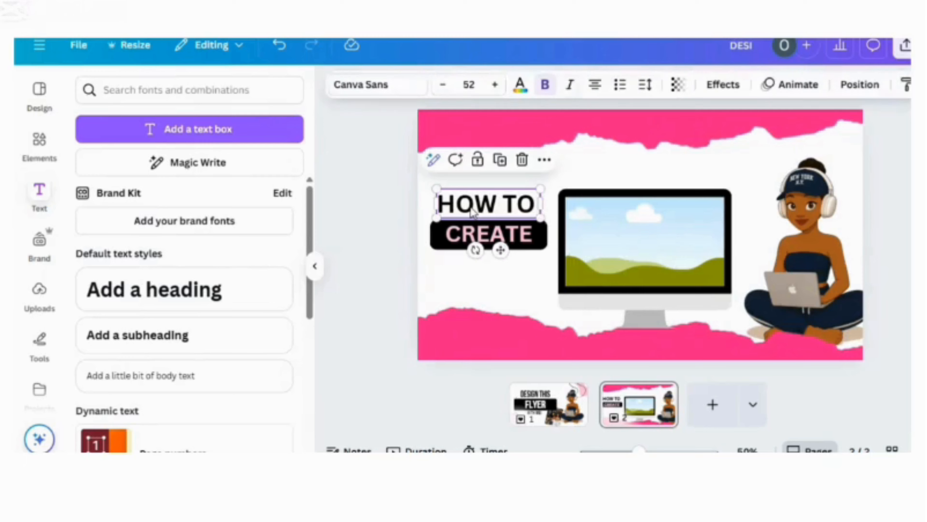
{"action": "left_click", "coordinate": [498, 161]}
{"action": "left_click_drag", "start_coordinate": [519, 210], "coordinate": [512, 263]}
{"action": "double_click", "coordinate": [512, 263]}
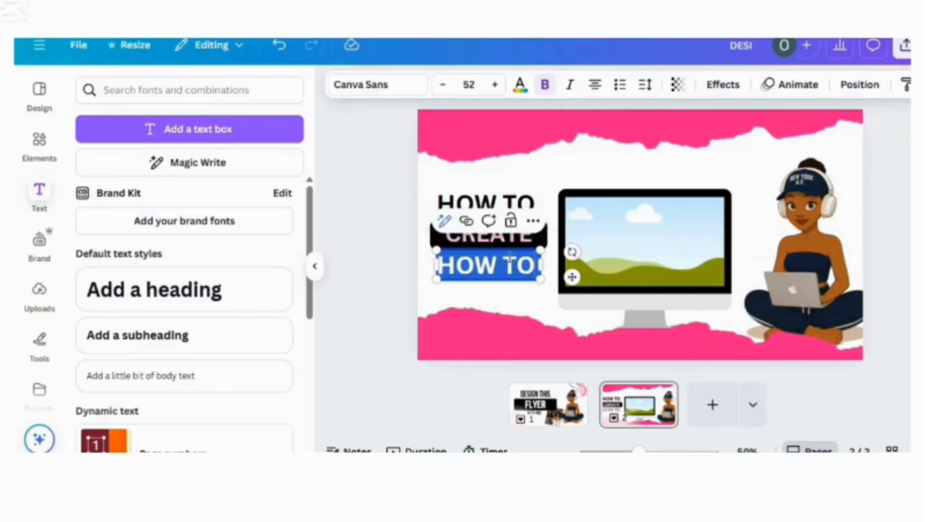
{"action": "type", "text": "A"}
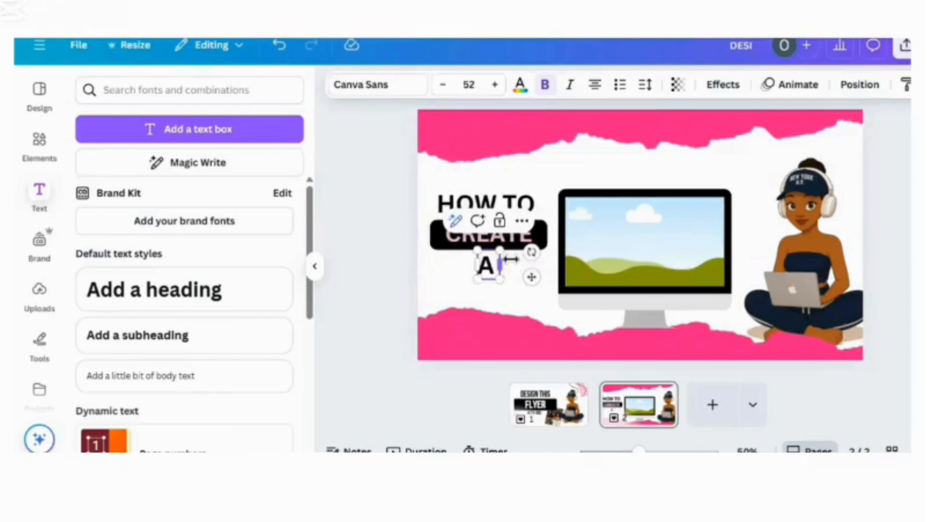
{"action": "type", "text": " YOUTUBE"}
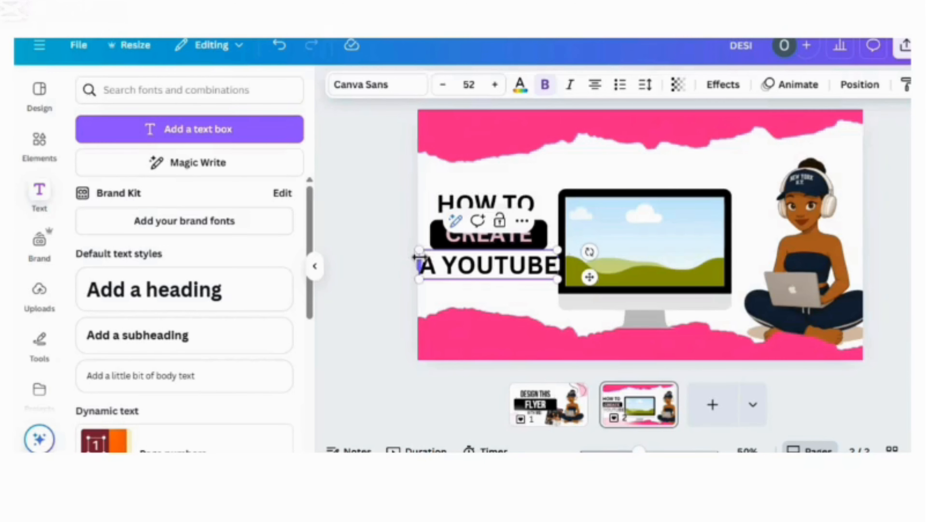
Step: Reduce the "A YOUTUBE" text to size 43.2 and centre it directly beneath the black rectangle
{"action": "left_click_drag", "start_coordinate": [418, 249], "coordinate": [443, 255]}
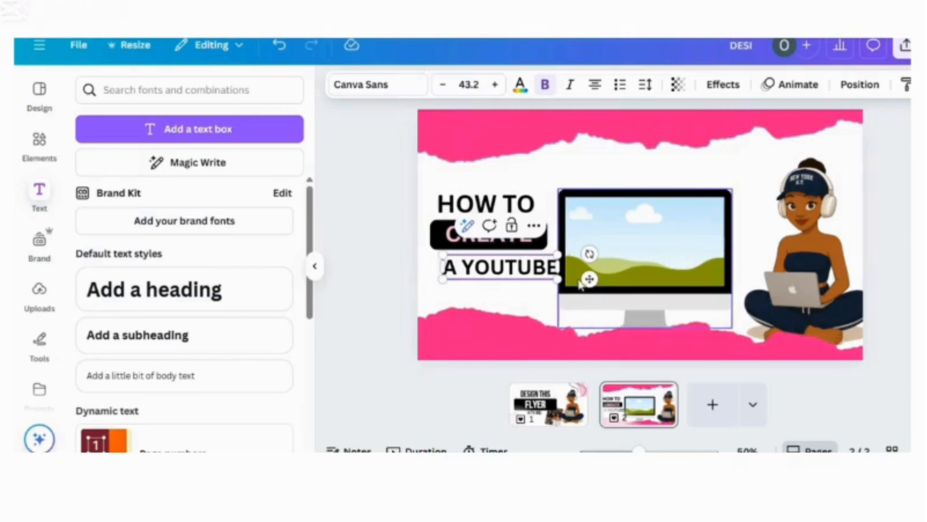
{"action": "left_click_drag", "start_coordinate": [590, 280], "coordinate": [577, 270]}
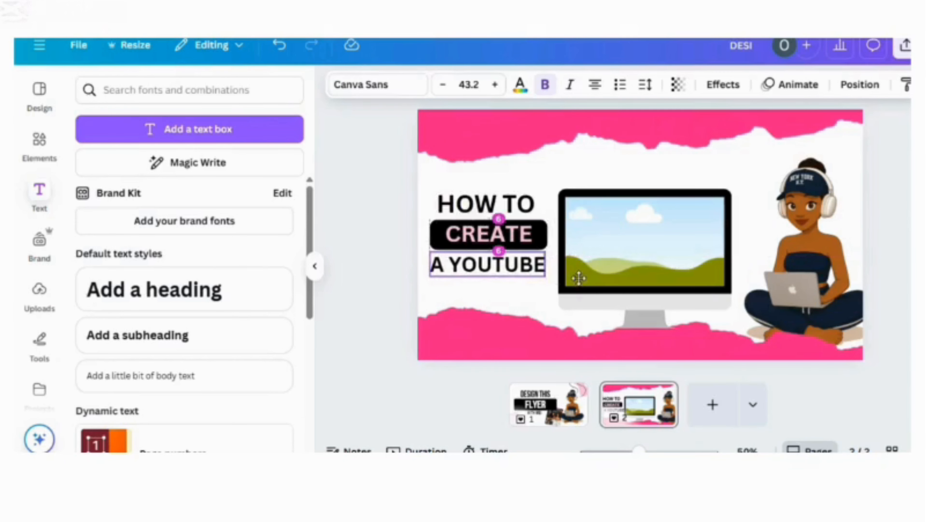
{"action": "left_click", "coordinate": [395, 266]}
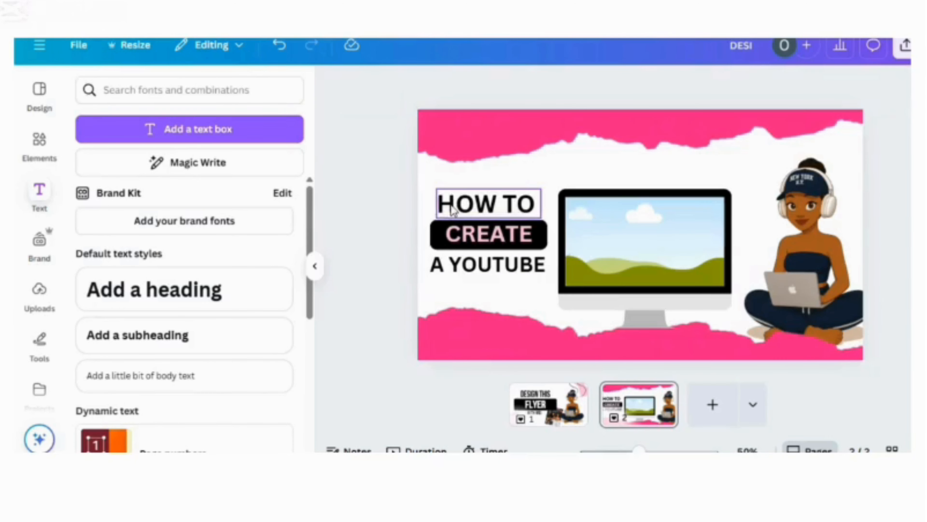
Step: Duplicate the "A YOUTUBE" text, place the copy directly below it and change its wording to "INTRO"
{"action": "left_click", "coordinate": [453, 211]}
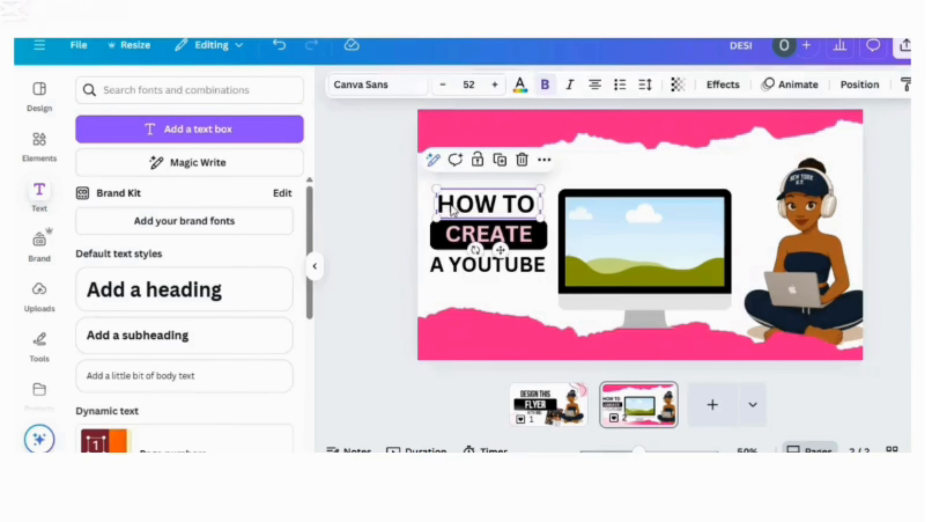
{"action": "left_click", "coordinate": [459, 266]}
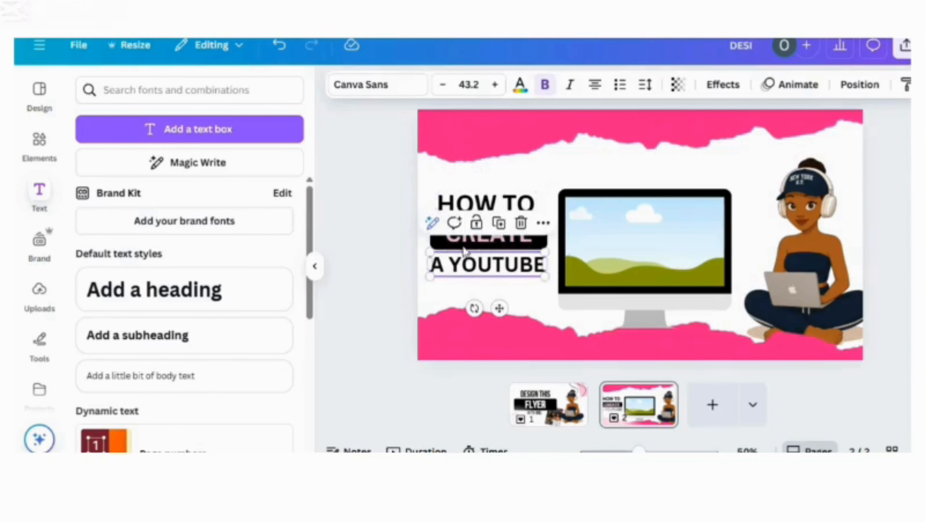
{"action": "left_click", "coordinate": [500, 222]}
{"action": "left_click_drag", "start_coordinate": [495, 272], "coordinate": [483, 289]}
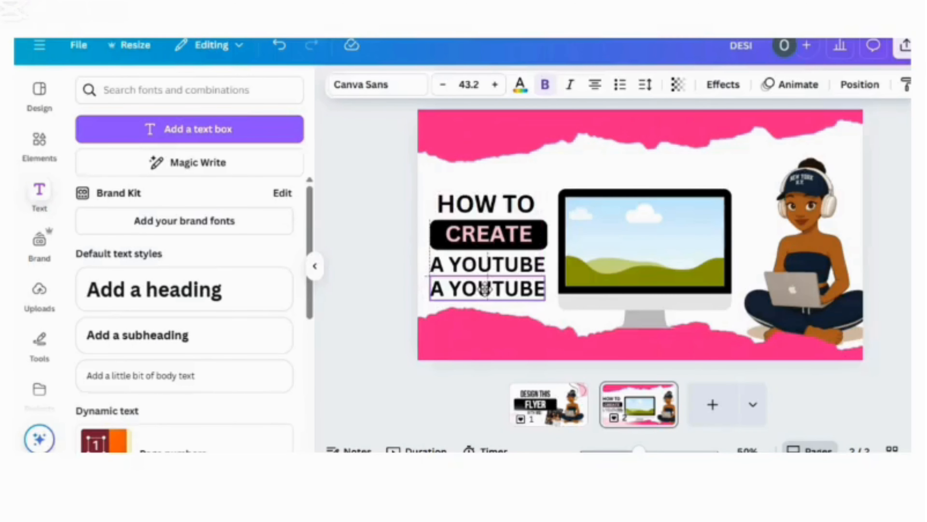
{"action": "double_click", "coordinate": [487, 290]}
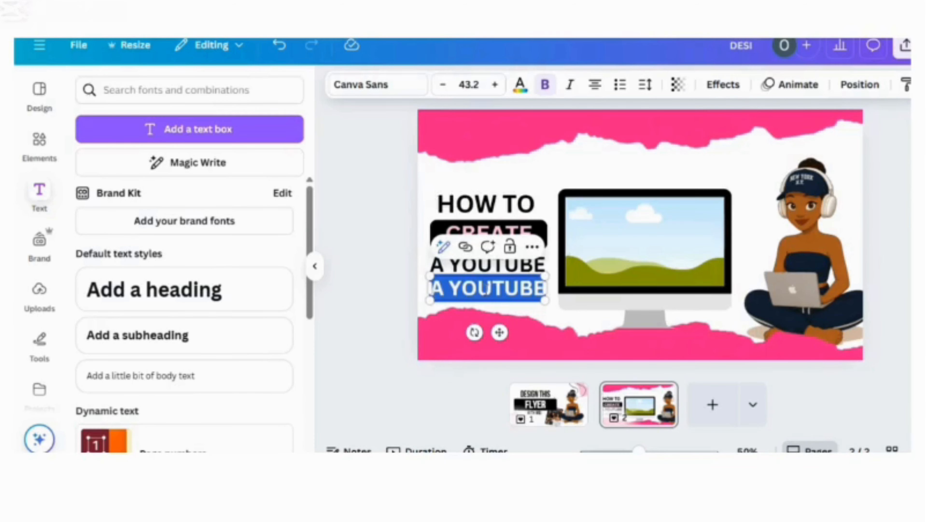
{"action": "key", "text": "BackSpace"}
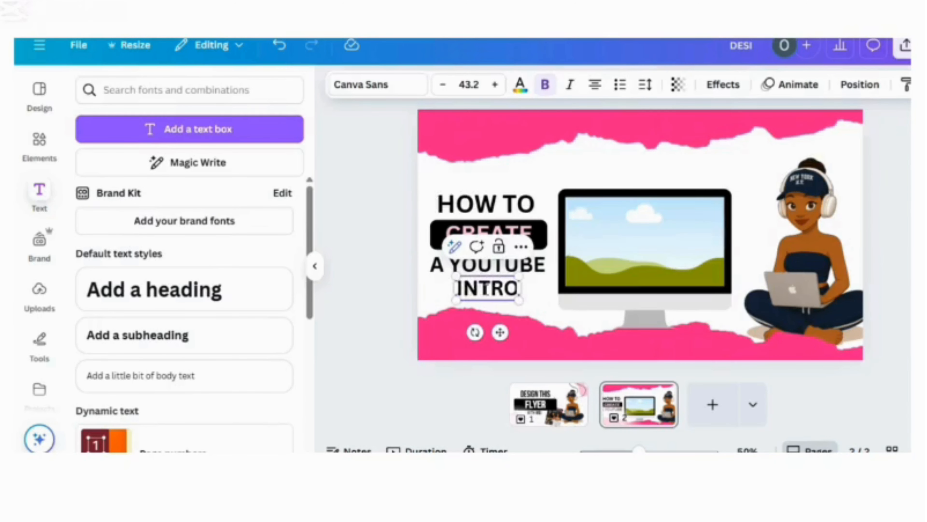
{"action": "left_click", "coordinate": [383, 265]}
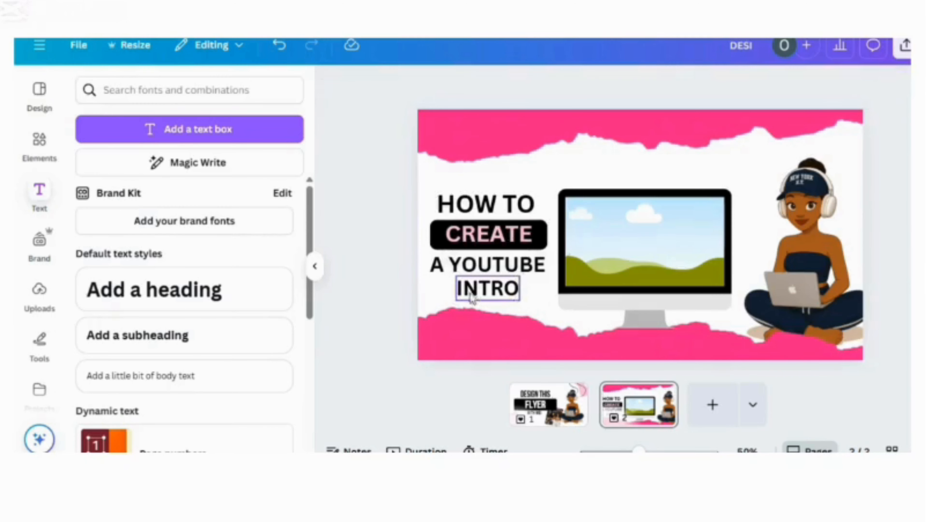
Step: Move the "INTRO" text slightly up and to the left so it sits closer beneath "A YOUTUBE"
{"action": "left_click", "coordinate": [478, 298]}
{"action": "mouse_move", "coordinate": [470, 289]}
{"action": "left_mouse_down"}
{"action": "mouse_move", "coordinate": [474, 296]}
{"action": "mouse_move", "coordinate": [474, 287]}
{"action": "left_mouse_up"}
{"action": "left_click", "coordinate": [391, 221]}
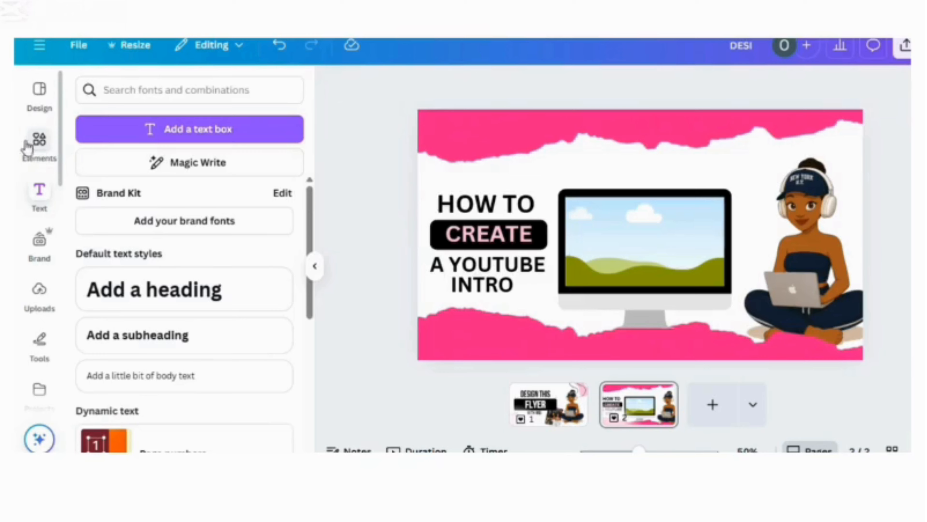
Step: Search the elements for "DOODLE" and show all graphics results
{"action": "left_click", "coordinate": [39, 143]}
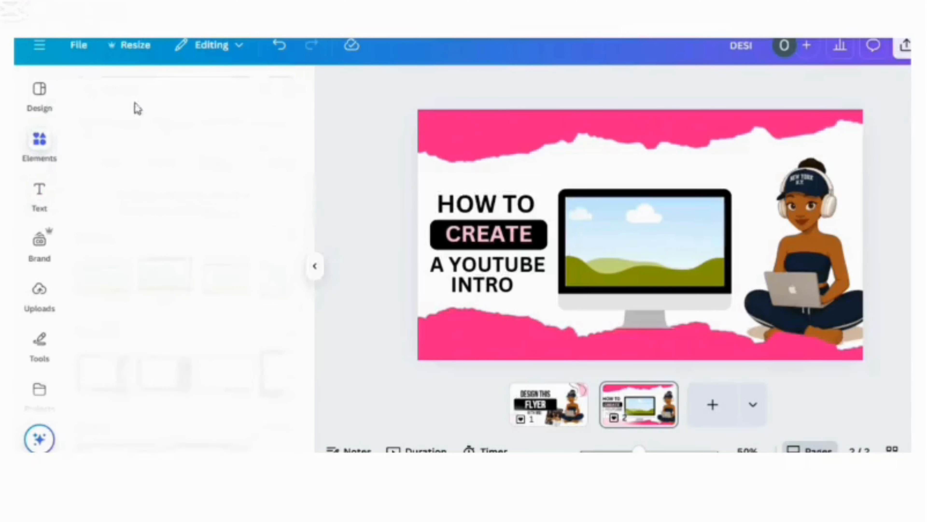
{"action": "left_click", "coordinate": [155, 92]}
{"action": "key", "text": "BackSpace"}
{"action": "key", "text": "BackSpace"}
{"action": "key", "text": "BackSpace"}
{"action": "key", "text": "BackSpace"}
{"action": "key", "text": "BackSpace"}
{"action": "key", "text": "BackSpace"}
{"action": "key", "text": "BackSpace"}
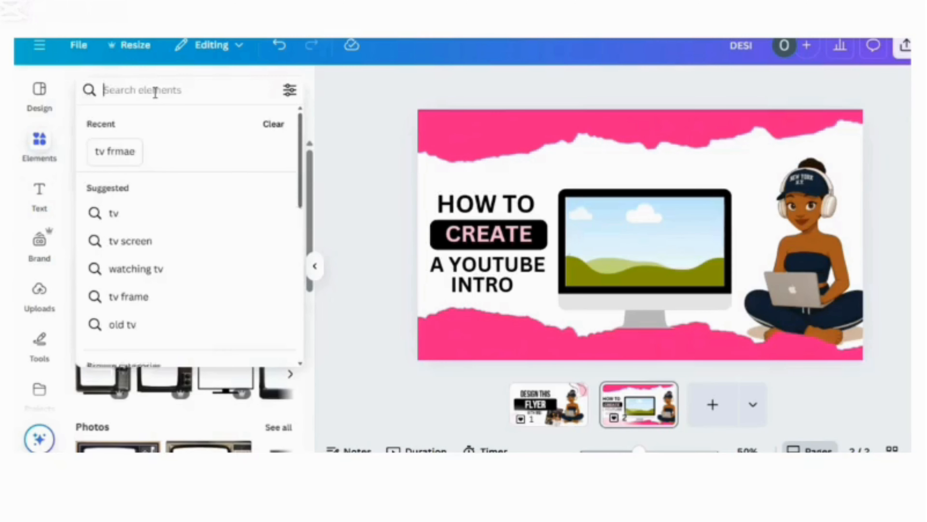
{"action": "type", "text": "DOODLE"}
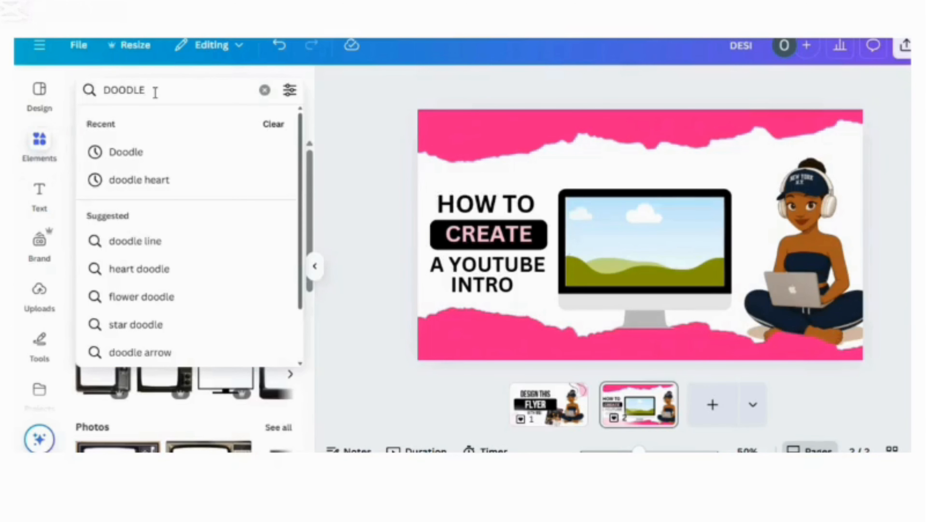
{"action": "key", "text": "Return"}
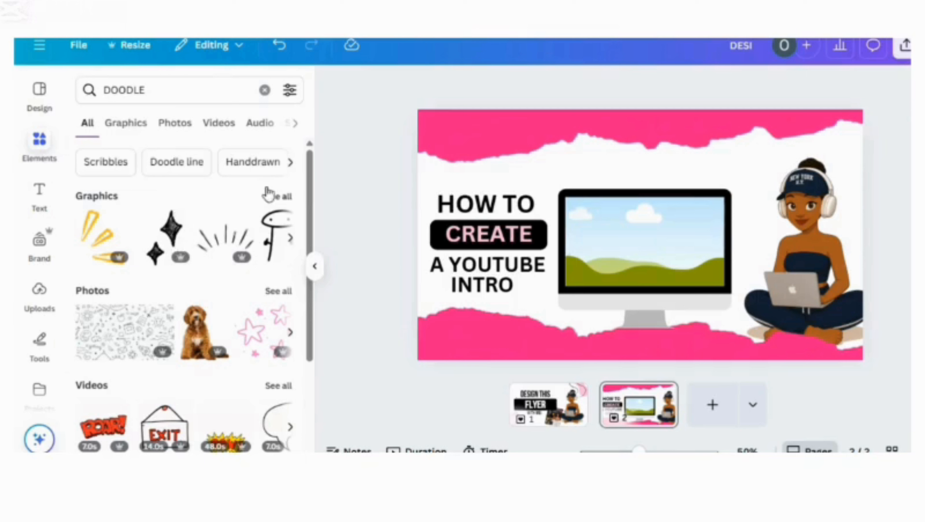
{"action": "left_click", "coordinate": [278, 196]}
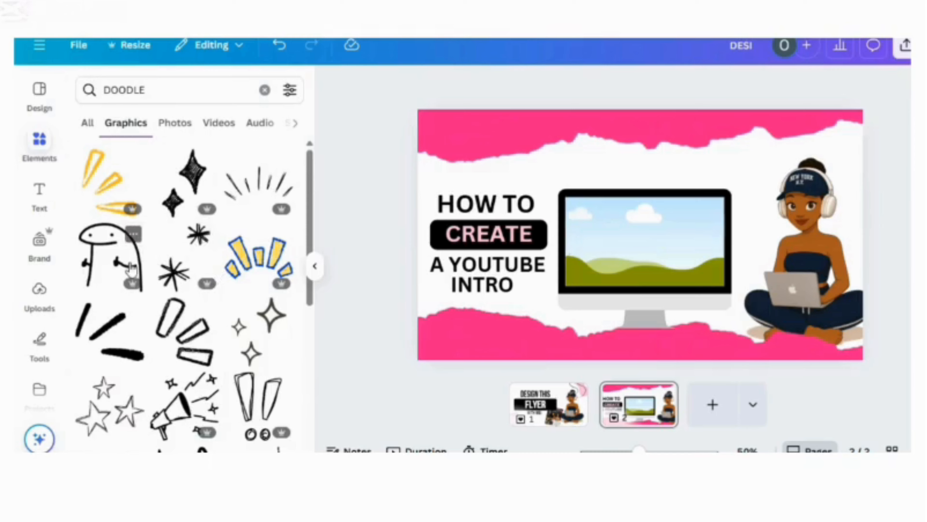
Step: Insert the black three-spiral doodle, shrink it slightly and fit it into the page's top-right corner around the woman's head
{"action": "scroll", "coordinate": [184, 292], "scroll_direction": "down", "scroll_amount": 6}
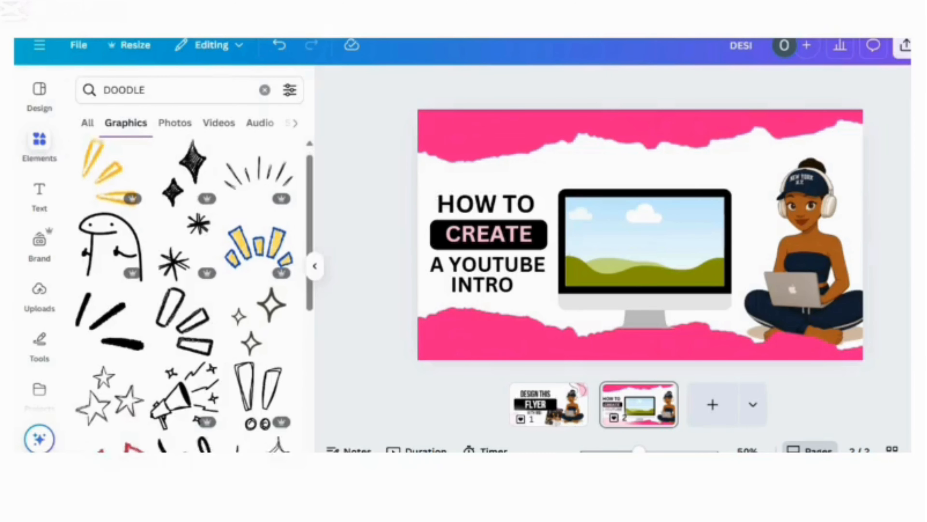
{"action": "scroll", "coordinate": [184, 292], "scroll_direction": "down", "scroll_amount": 10}
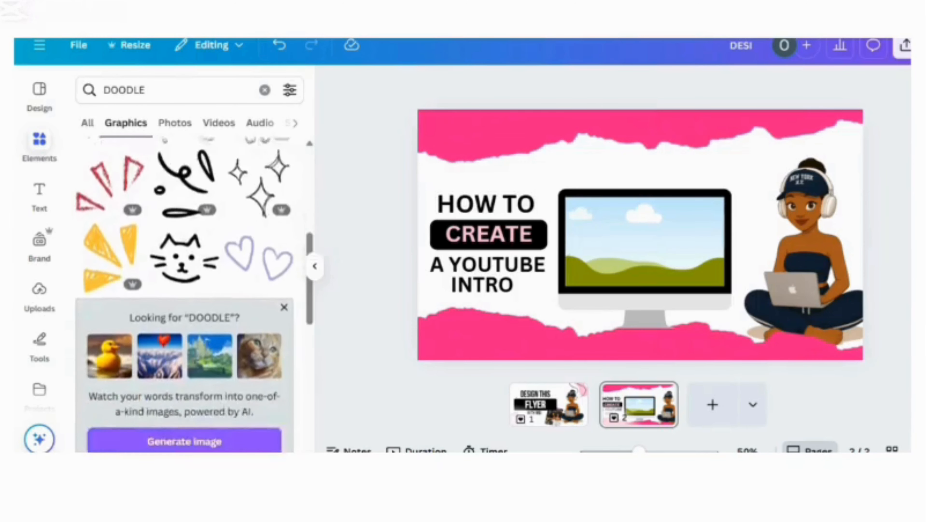
{"action": "scroll", "coordinate": [238, 178], "scroll_direction": "down", "scroll_amount": 2}
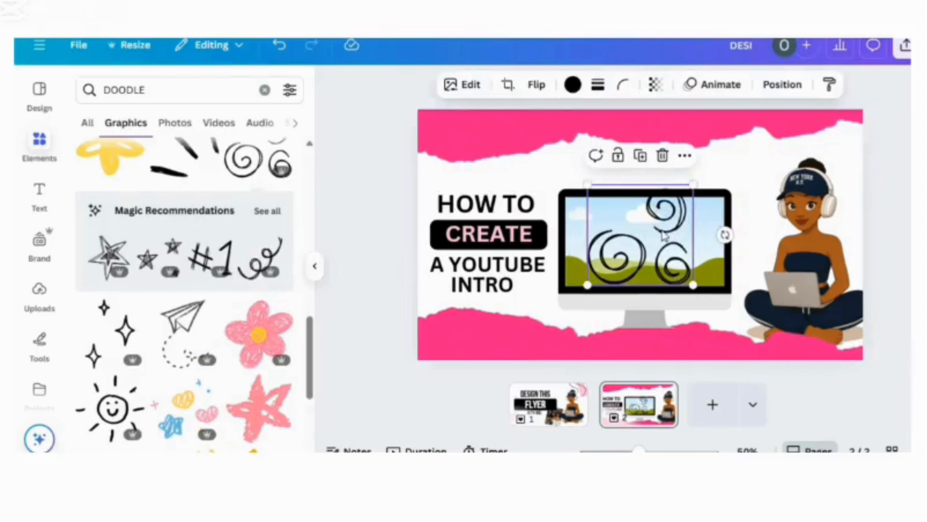
{"action": "mouse_move", "coordinate": [665, 237]}
{"action": "left_mouse_down"}
{"action": "mouse_move", "coordinate": [752, 214]}
{"action": "mouse_move", "coordinate": [777, 171]}
{"action": "mouse_move", "coordinate": [799, 177]}
{"action": "mouse_move", "coordinate": [804, 169]}
{"action": "left_mouse_up"}
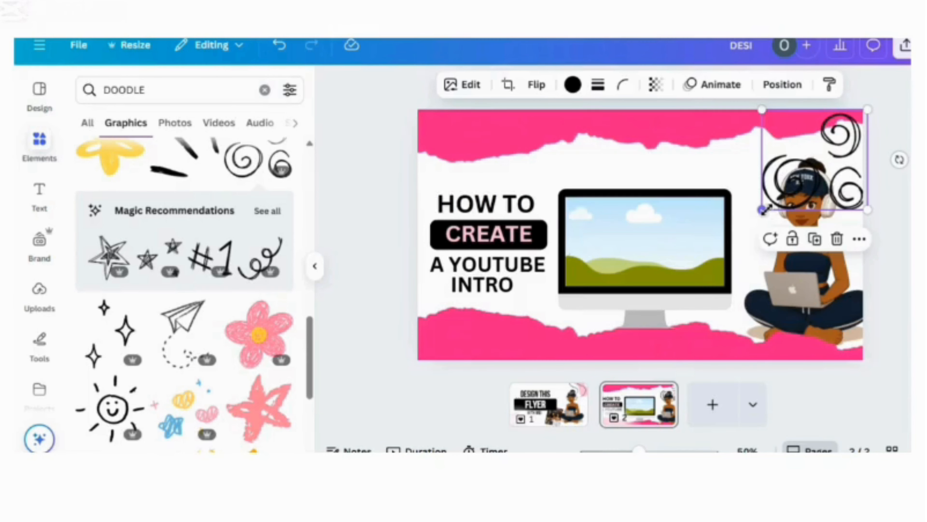
{"action": "left_click_drag", "start_coordinate": [763, 209], "coordinate": [769, 203]}
{"action": "left_click_drag", "start_coordinate": [813, 175], "coordinate": [808, 175]}
Step: Send the spiral doodle to the back, behind the woman and the pink torn-paper strip
{"action": "left_click", "coordinate": [856, 232]}
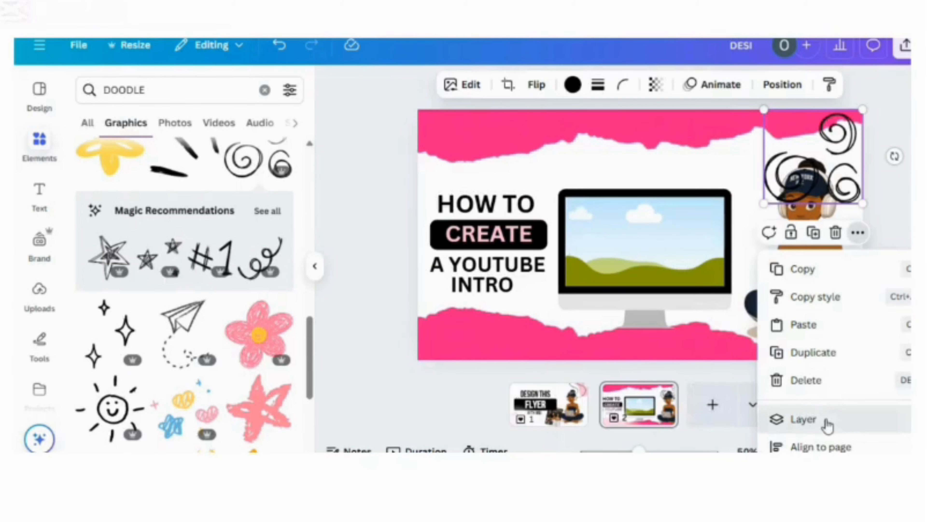
{"action": "mouse_move", "coordinate": [823, 423]}
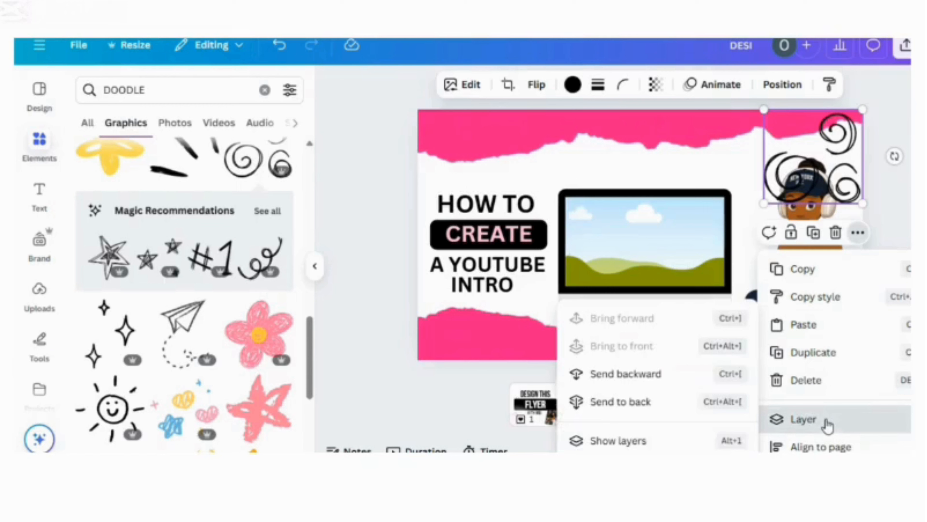
{"action": "left_click", "coordinate": [659, 402]}
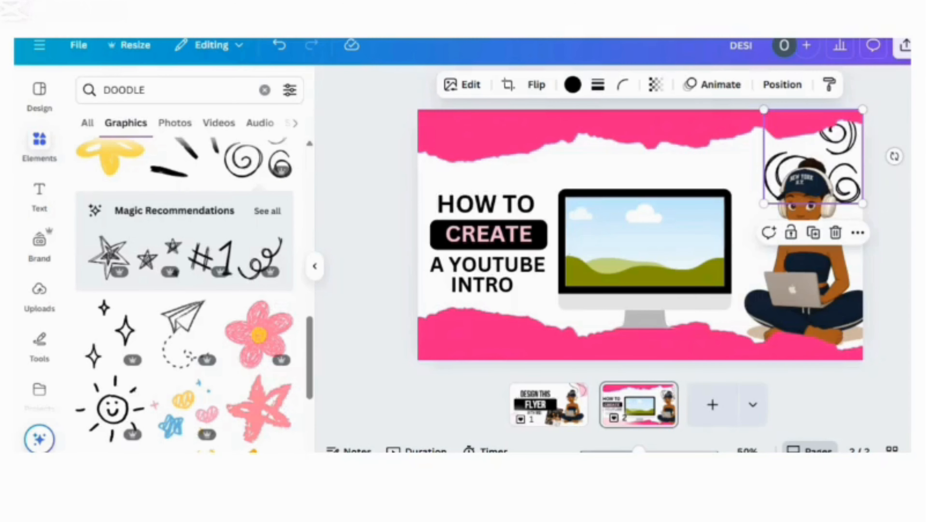
Step: Insert the black hand-drawn camera doodle from the graphics results onto the page and shrink it slightly
{"action": "scroll", "coordinate": [194, 292], "scroll_direction": "down", "scroll_amount": 10}
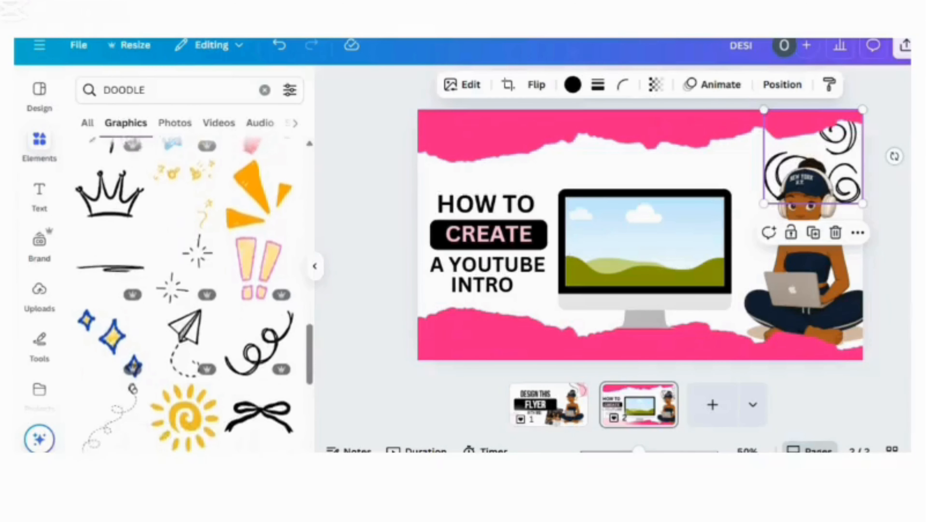
{"action": "scroll", "coordinate": [193, 292], "scroll_direction": "down", "scroll_amount": 10}
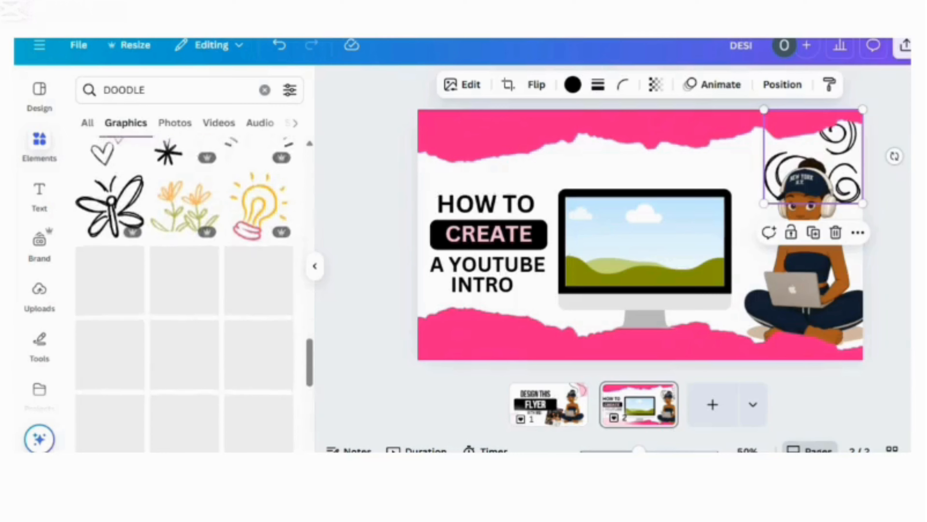
{"action": "scroll", "coordinate": [193, 293], "scroll_direction": "down", "scroll_amount": 5}
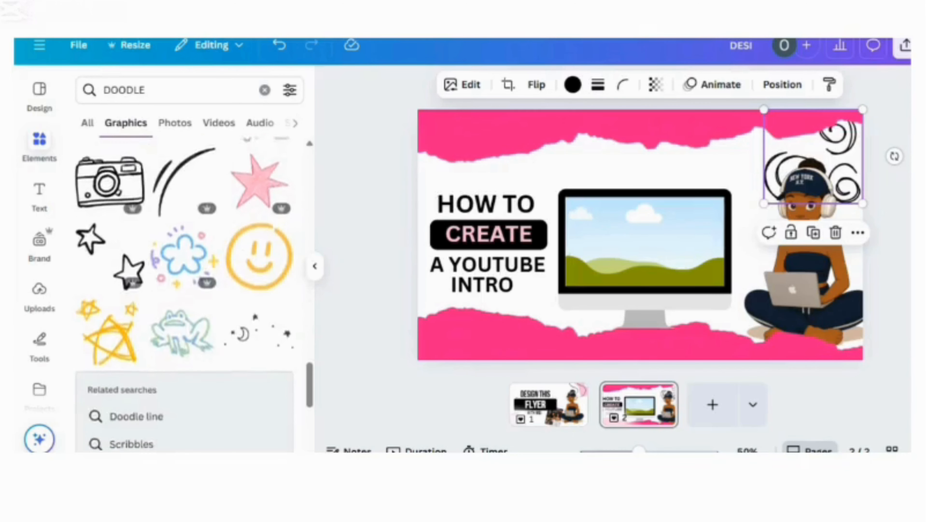
{"action": "scroll", "coordinate": [113, 199], "scroll_direction": "down", "scroll_amount": 1}
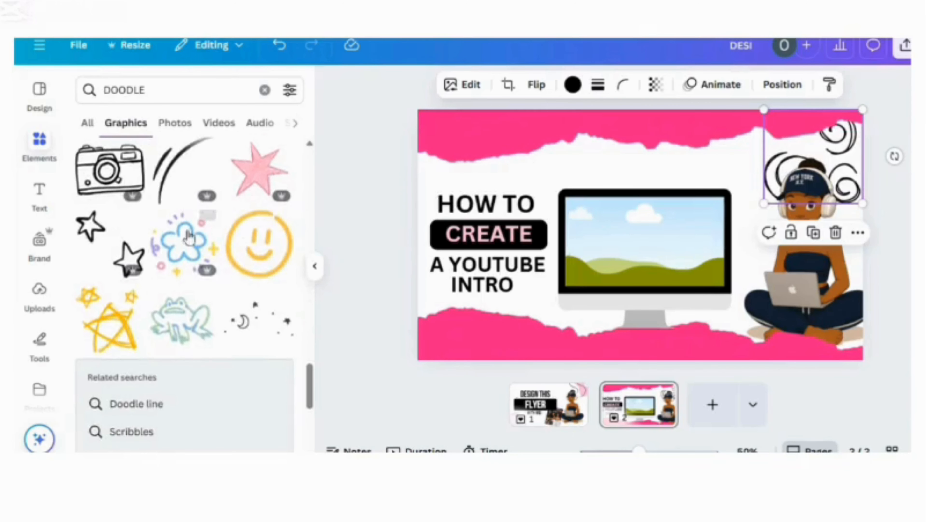
{"action": "left_click", "coordinate": [111, 182]}
{"action": "mouse_move", "coordinate": [569, 179]}
{"action": "left_mouse_down"}
{"action": "mouse_move", "coordinate": [521, 133]}
{"action": "mouse_move", "coordinate": [592, 188]}
{"action": "left_mouse_up"}
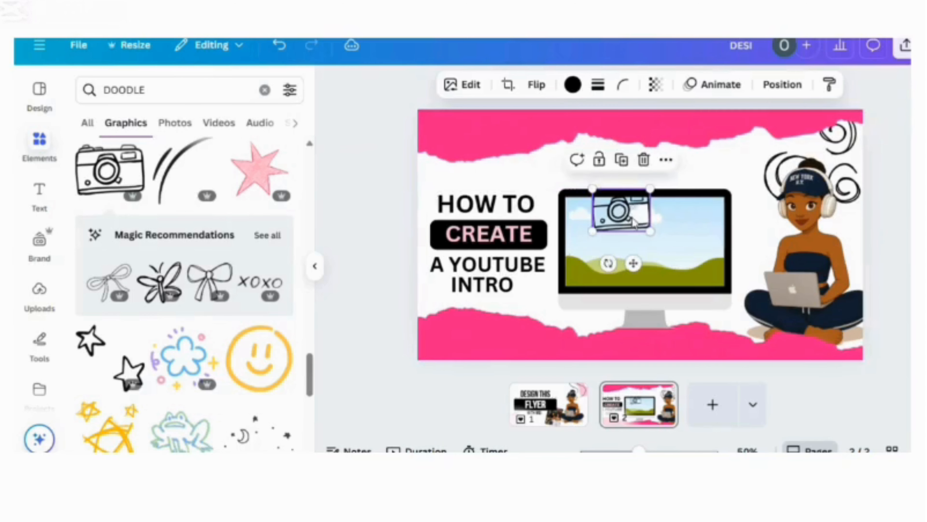
Step: Place the camera doodle below the "INTRO" text beside the monitor stand, tilt it slightly counter-clockwise and make it a bit smaller
{"action": "left_click_drag", "start_coordinate": [633, 222], "coordinate": [552, 312]}
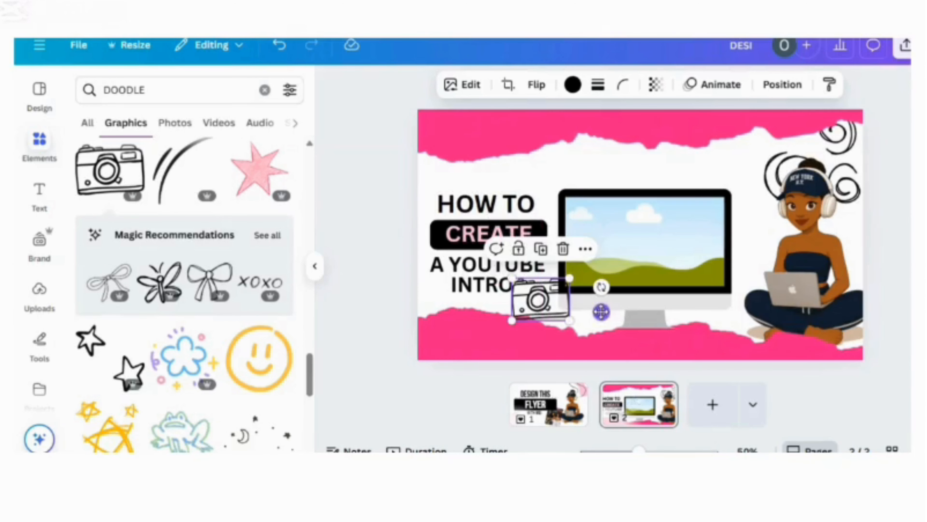
{"action": "left_click_drag", "start_coordinate": [601, 287], "coordinate": [602, 279]}
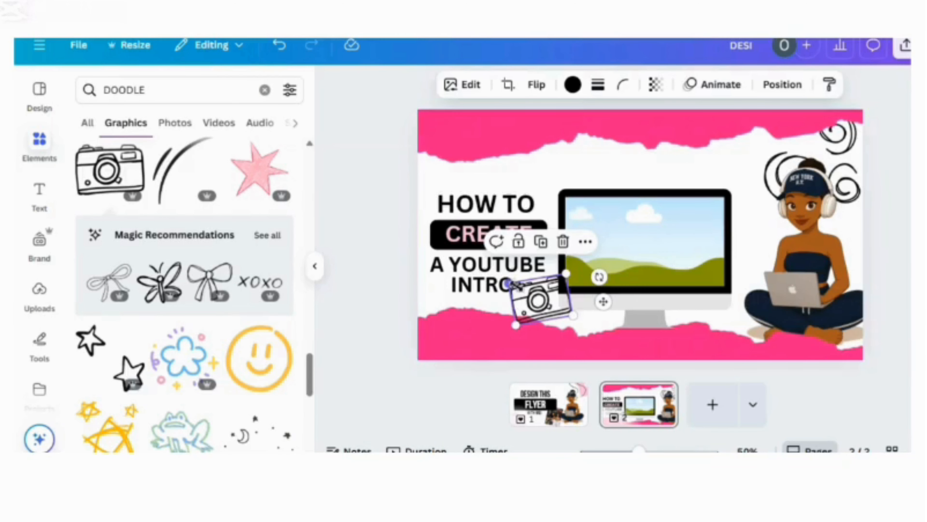
{"action": "left_click_drag", "start_coordinate": [509, 283], "coordinate": [540, 320]}
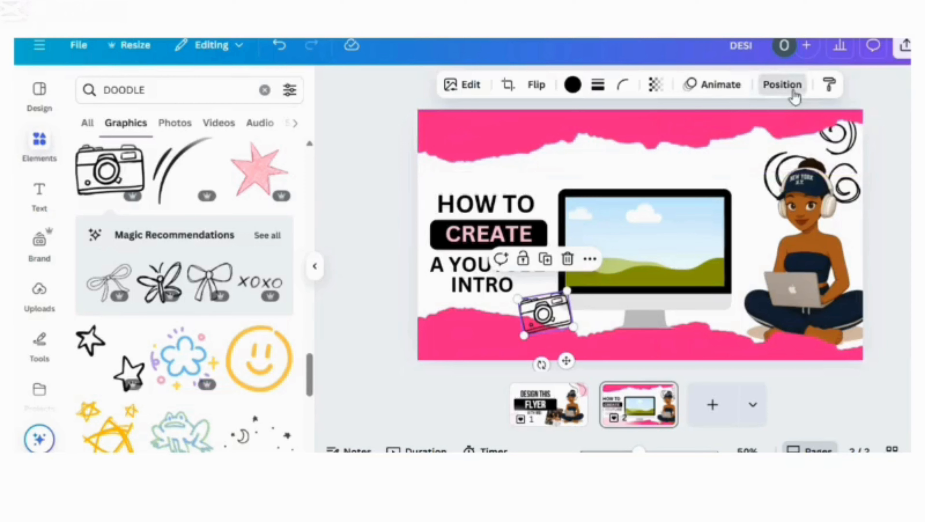
Step: Move the camera doodle's layer behind the monitor and both pink torn-paper strips
{"action": "left_click", "coordinate": [794, 96]}
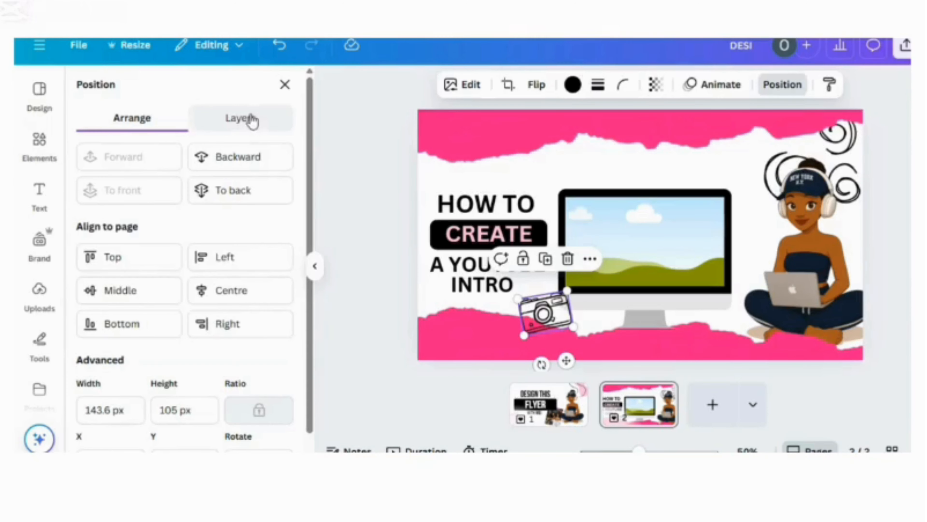
{"action": "left_click", "coordinate": [251, 120]}
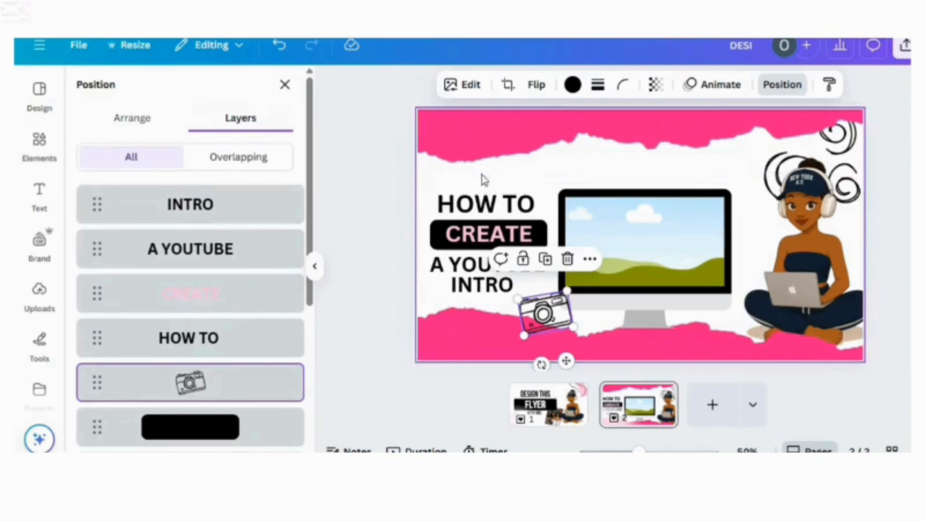
{"action": "left_click_drag", "start_coordinate": [309, 223], "coordinate": [308, 380]}
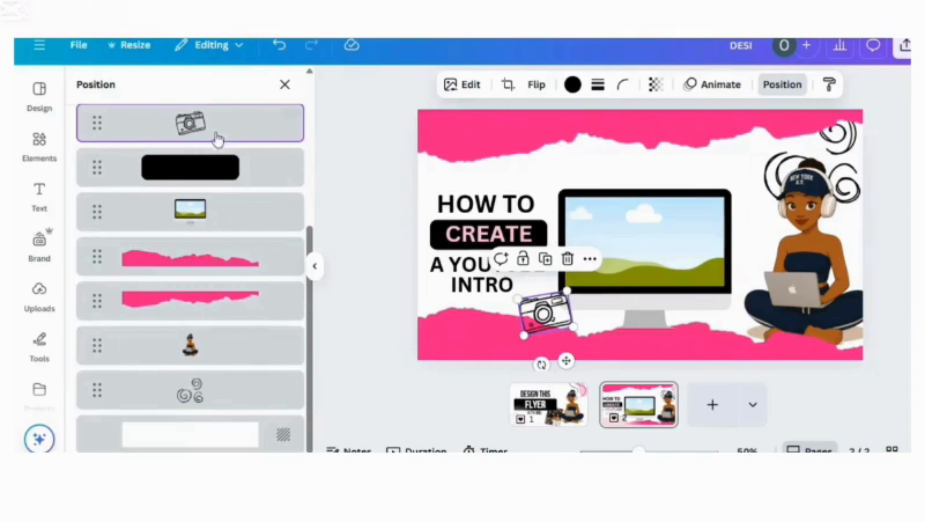
{"action": "left_click_drag", "start_coordinate": [223, 188], "coordinate": [226, 237]}
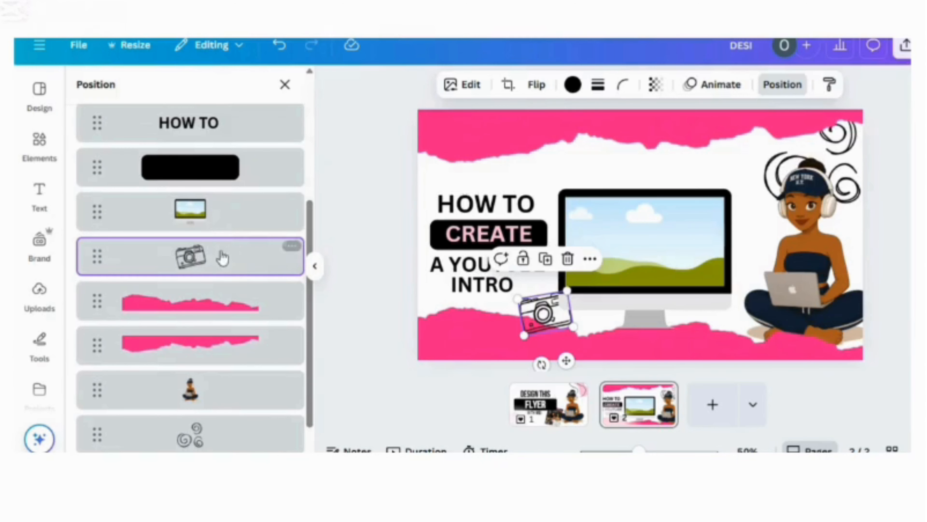
{"action": "left_click_drag", "start_coordinate": [219, 310], "coordinate": [223, 367]}
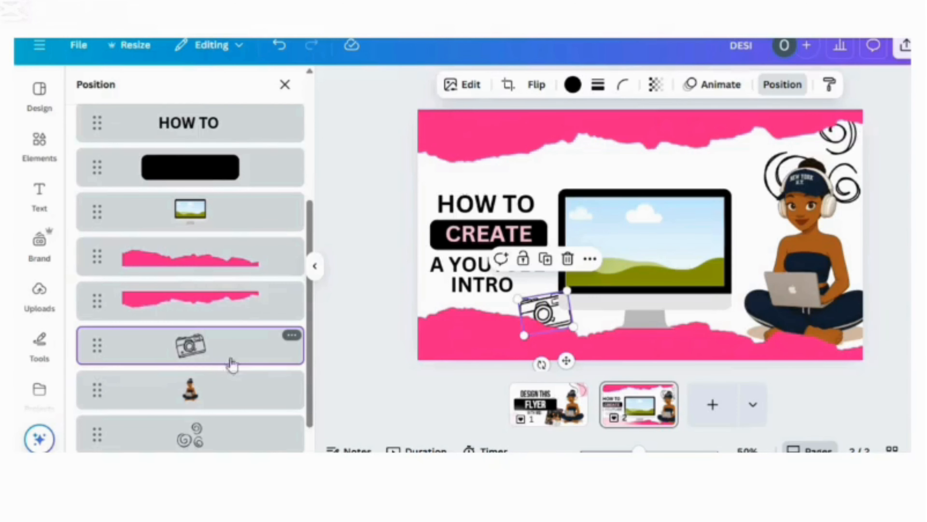
{"action": "left_click", "coordinate": [402, 268]}
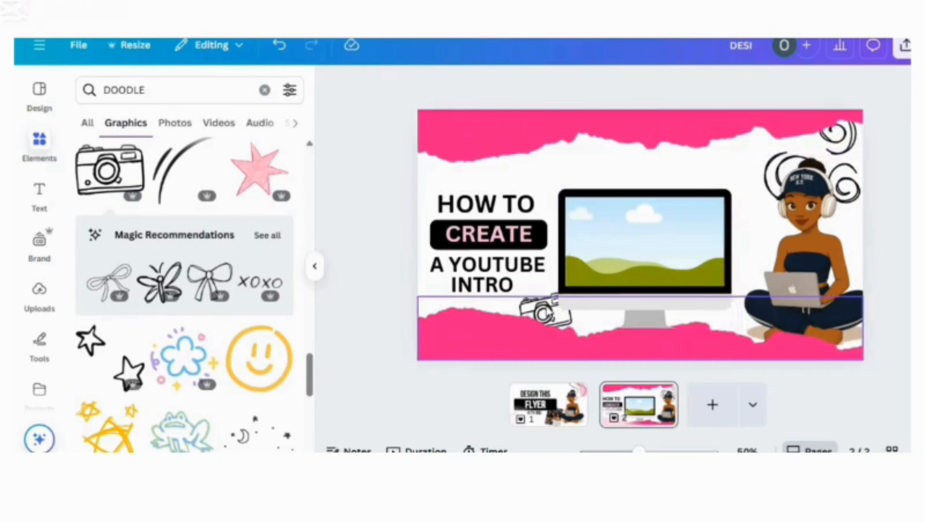
Step: Raise the camera doodle's layer above both pink torn-paper strips, directly beneath the monitor layer
{"action": "left_click", "coordinate": [632, 248]}
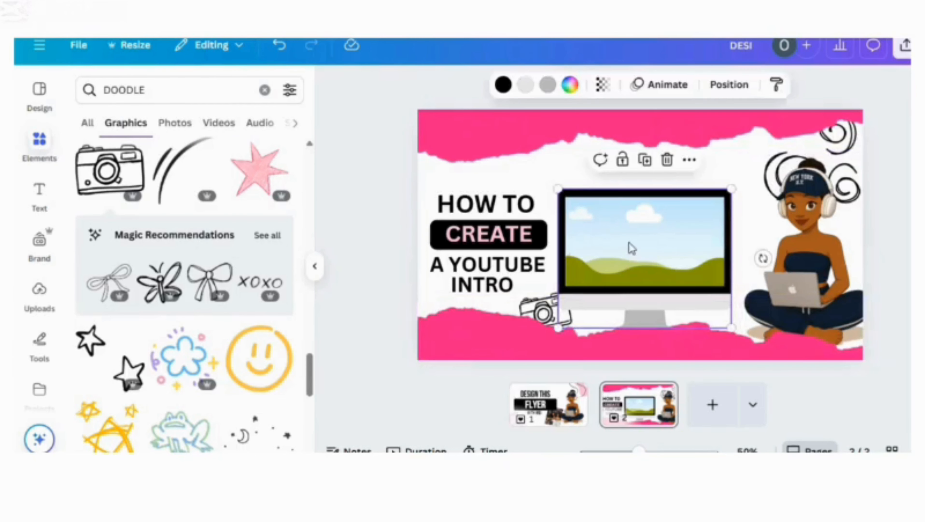
{"action": "left_click", "coordinate": [729, 88]}
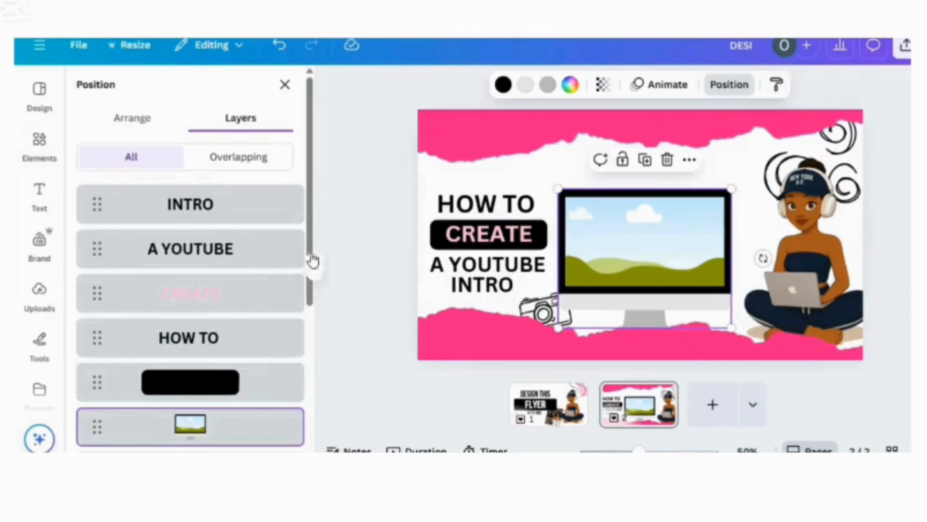
{"action": "left_click_drag", "start_coordinate": [313, 261], "coordinate": [317, 383]}
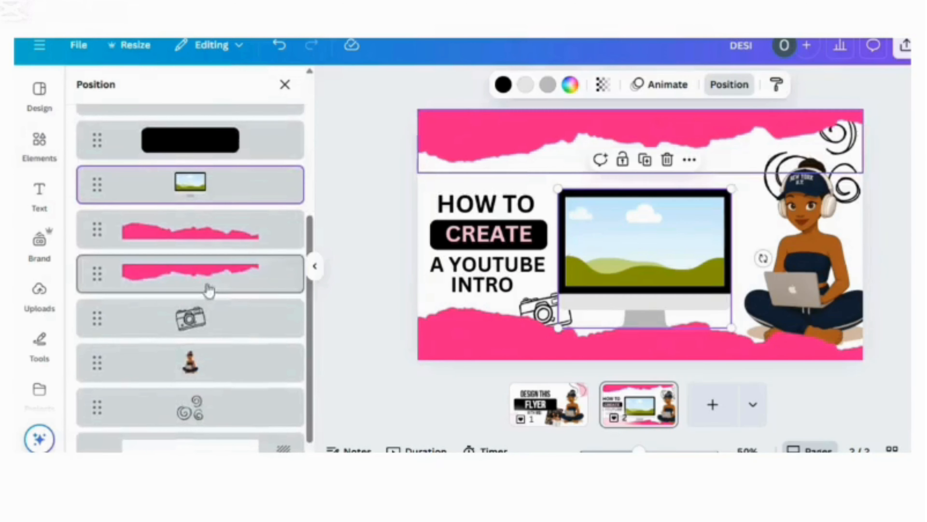
{"action": "left_click_drag", "start_coordinate": [205, 319], "coordinate": [199, 212]}
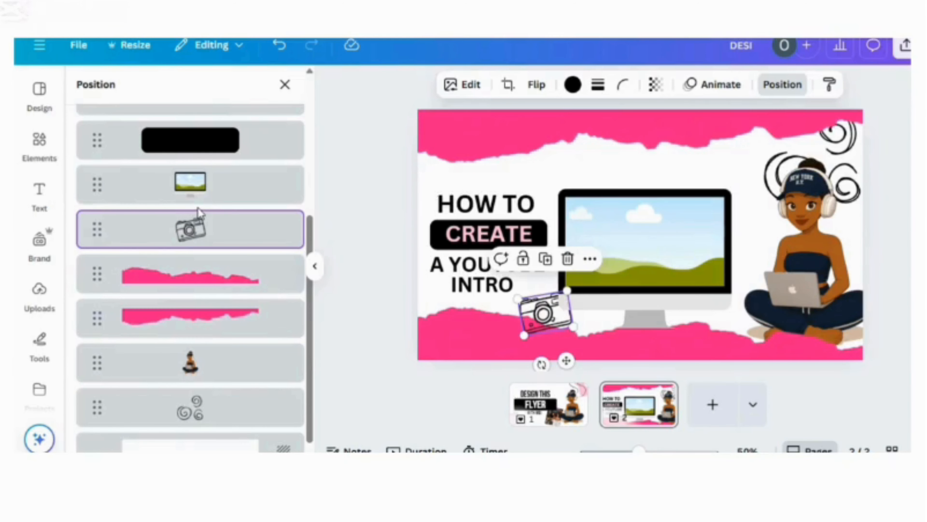
{"action": "left_click", "coordinate": [382, 211]}
{"action": "left_click", "coordinate": [385, 216]}
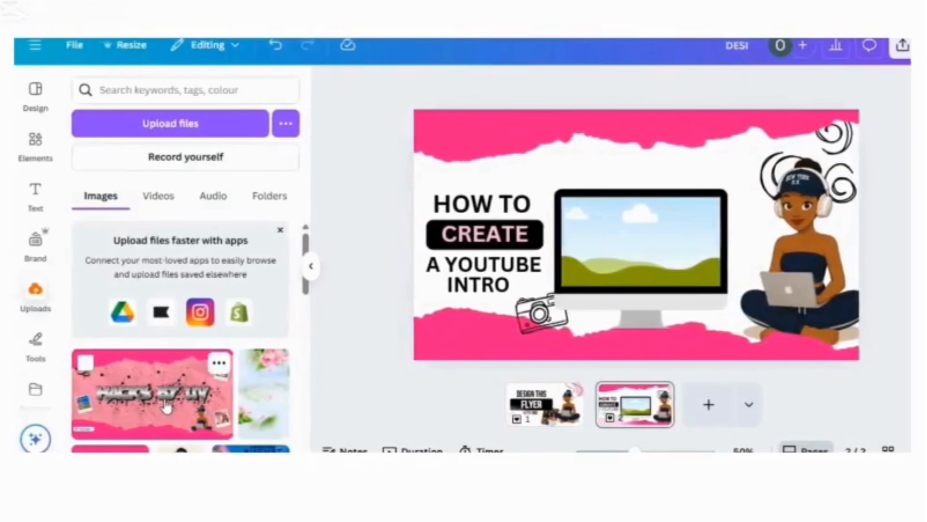
Step: Insert the uploaded pink "HACKS BY UV" image and fit it inside the monitor's screen frame
{"action": "left_click", "coordinate": [167, 405]}
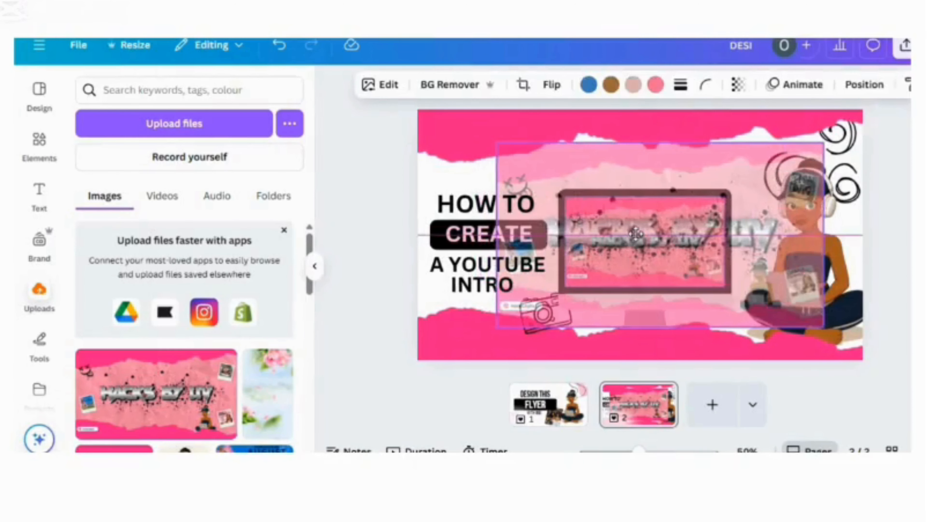
{"action": "left_click_drag", "start_coordinate": [634, 234], "coordinate": [638, 240]}
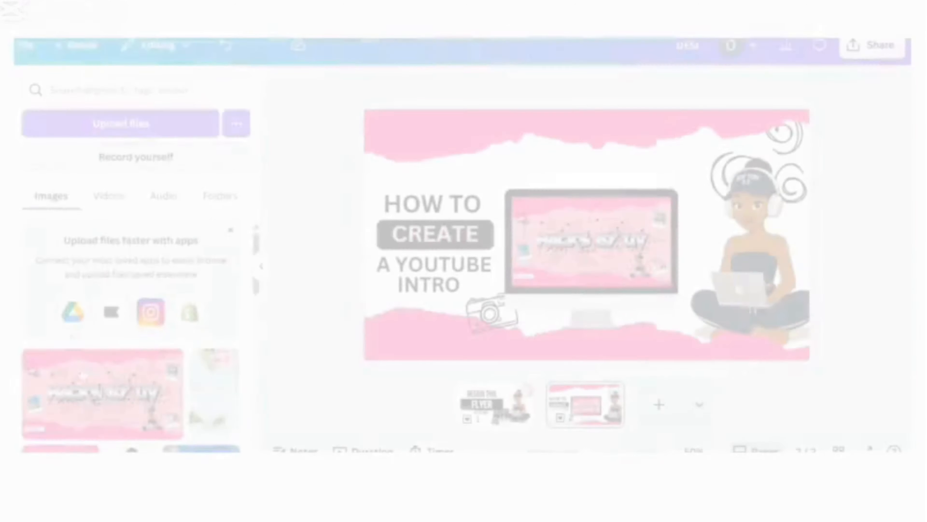
Step: Insert the pink crumpled-paper texture from the uploaded images and set it as the page background
{"action": "scroll", "coordinate": [232, 443], "scroll_direction": "down", "scroll_amount": 4}
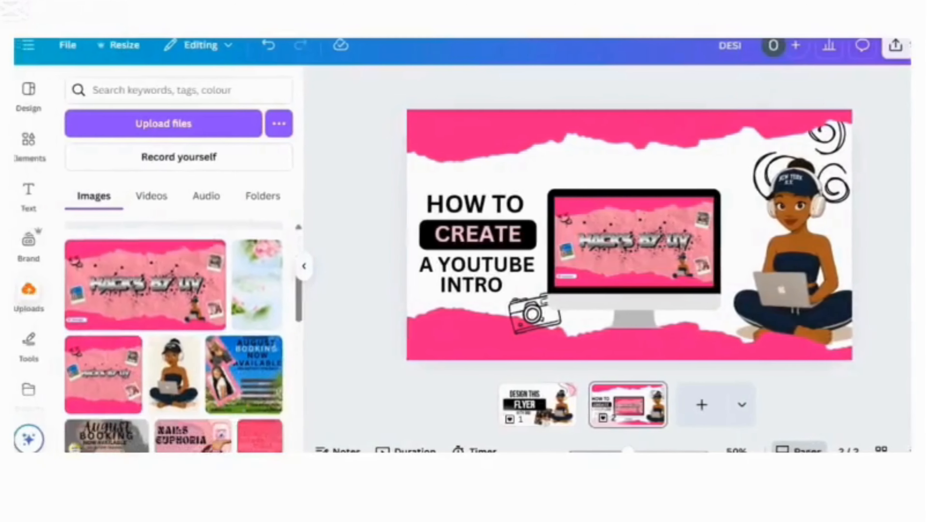
{"action": "scroll", "coordinate": [186, 332], "scroll_direction": "down", "scroll_amount": 1}
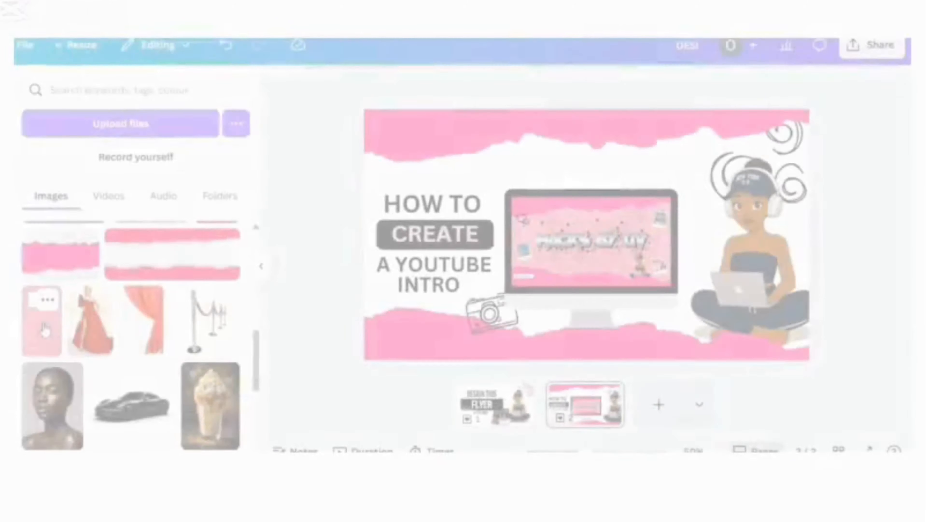
{"action": "left_click", "coordinate": [45, 329]}
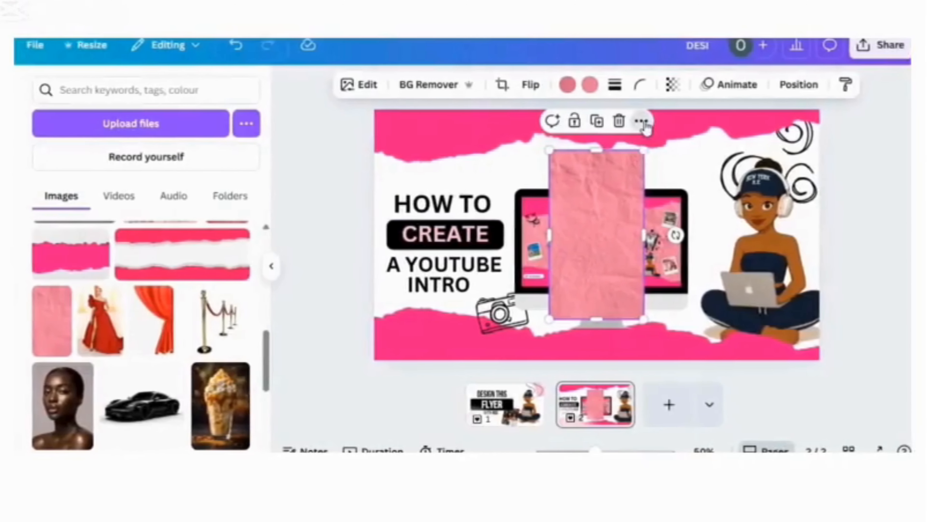
{"action": "left_click", "coordinate": [632, 120]}
{"action": "scroll", "coordinate": [854, 219], "scroll_direction": "down", "scroll_amount": 3}
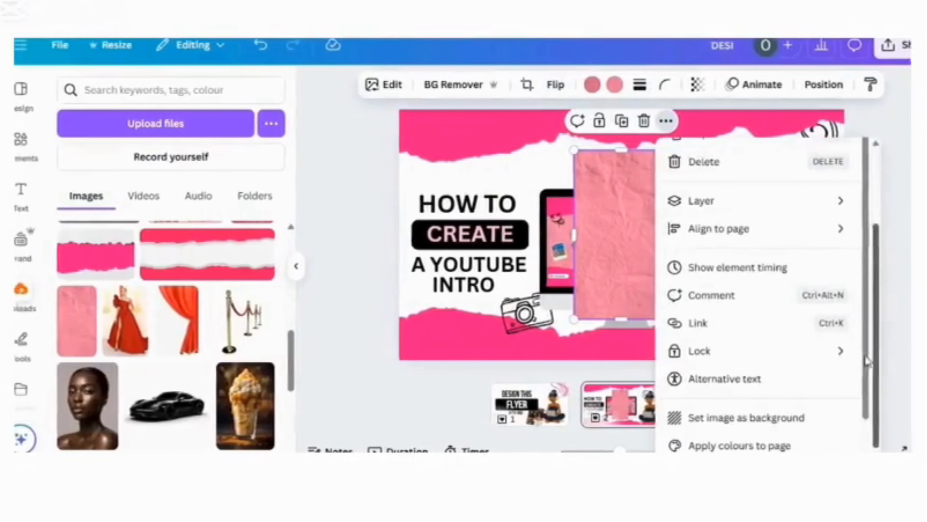
{"action": "left_click", "coordinate": [736, 419]}
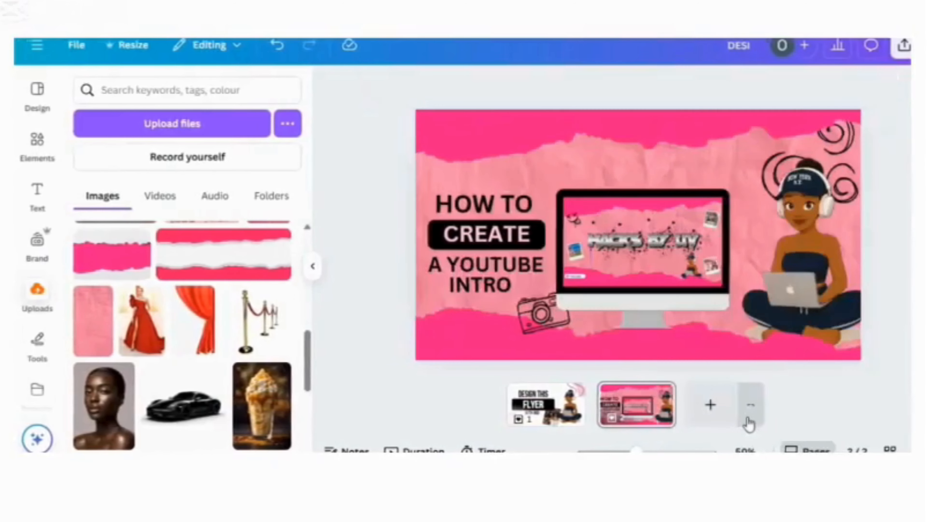